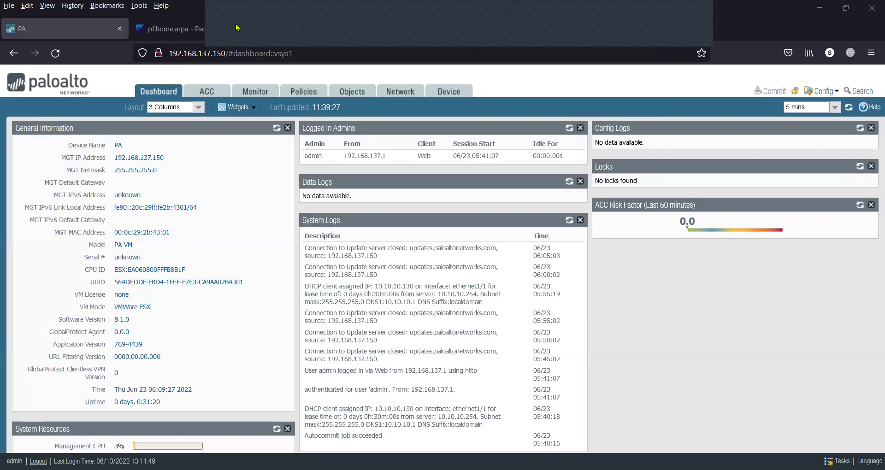
Switch to the pfSense page and review the Syslog-ng log messages filtered for 192.168.137.150.
{"action": "left_click", "coordinate": [181, 32]}
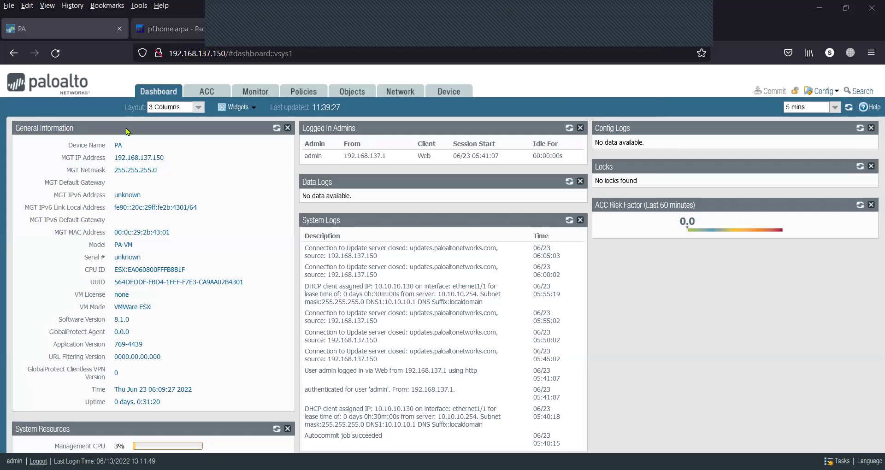
{"action": "scroll", "coordinate": [85, 212], "scroll_direction": "up", "scroll_amount": 5}
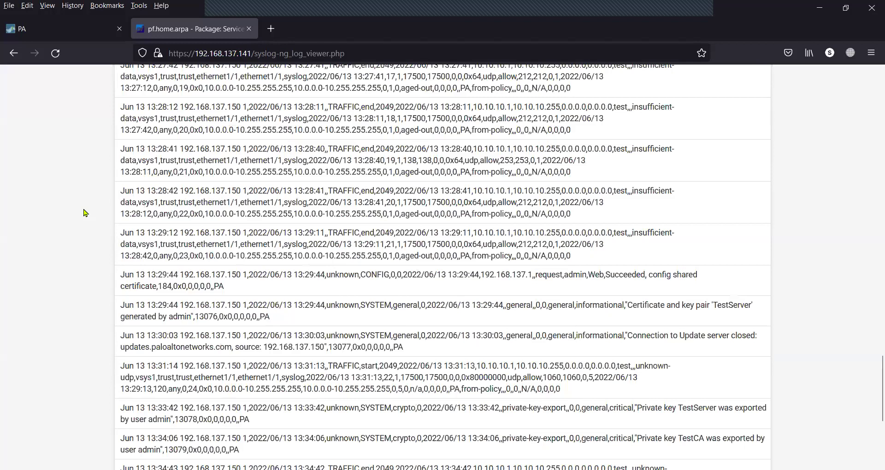
{"action": "scroll", "coordinate": [85, 212], "scroll_direction": "up", "scroll_amount": 10}
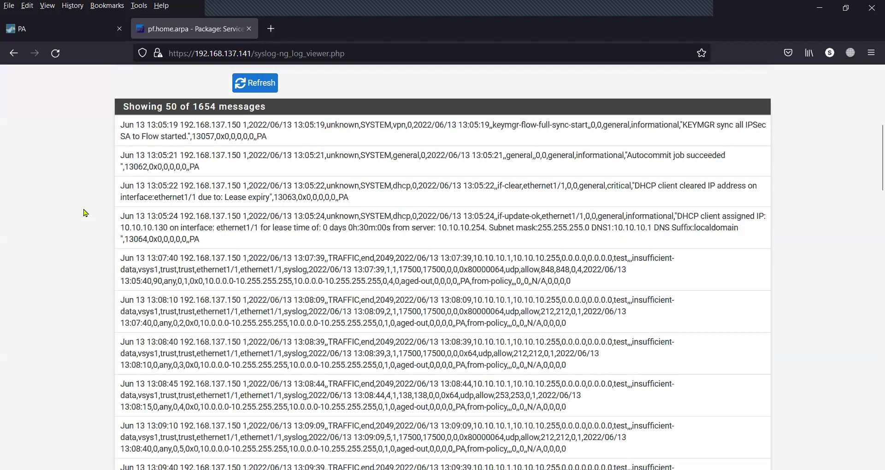
{"action": "scroll", "coordinate": [85, 212], "scroll_direction": "up", "scroll_amount": 6}
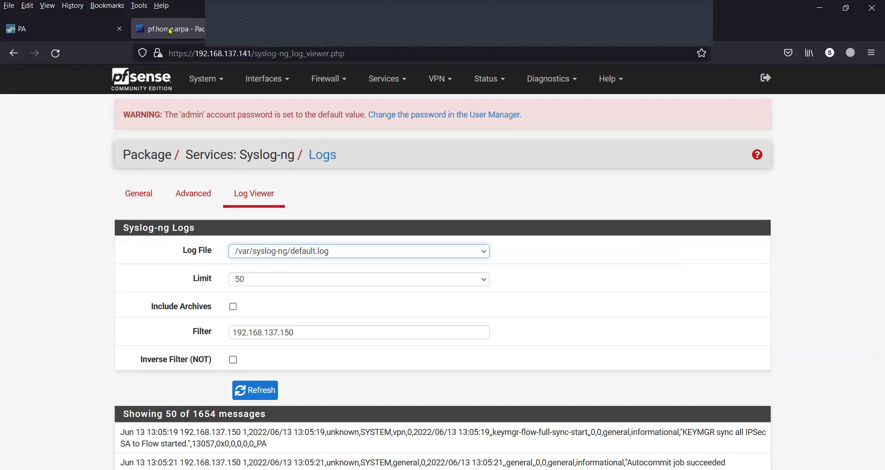
Return to the Palo Alto firewall and start a new syslog server profile named "syslog" in the device settings.
{"action": "left_click", "coordinate": [65, 28]}
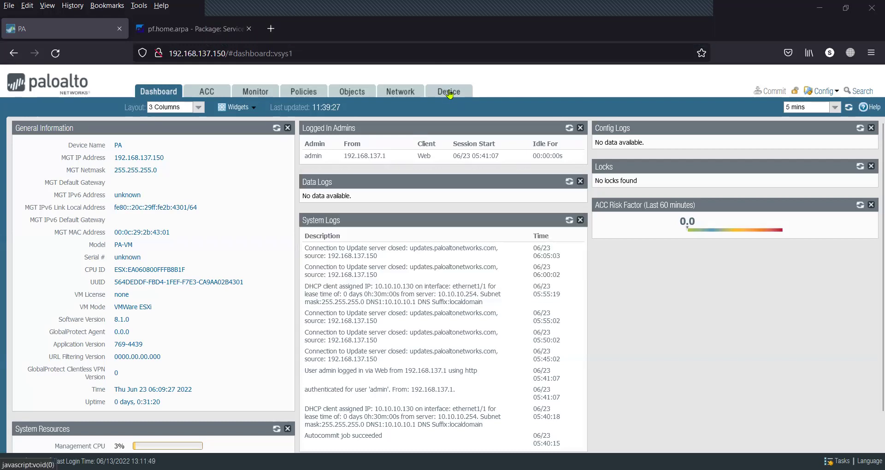
{"action": "left_click", "coordinate": [449, 94]}
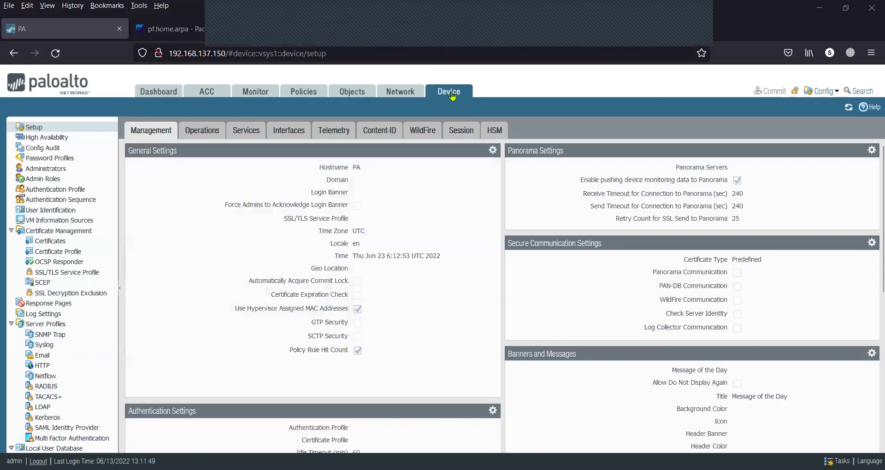
{"action": "left_click", "coordinate": [62, 314]}
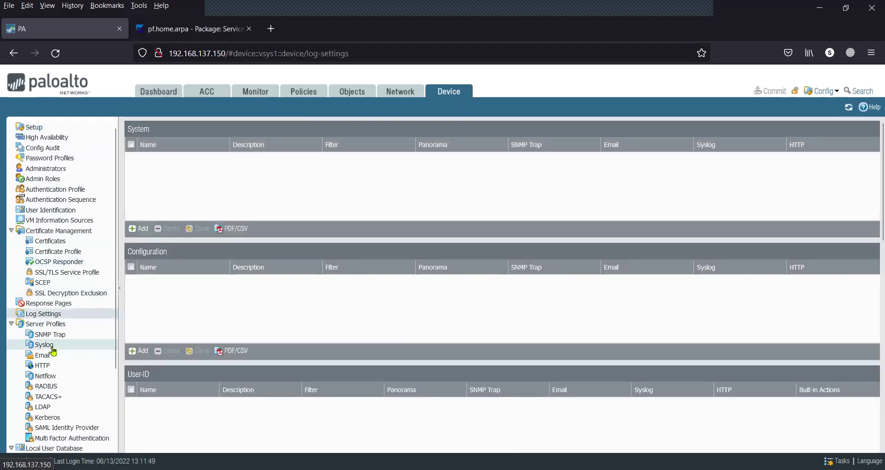
{"action": "left_click", "coordinate": [52, 349]}
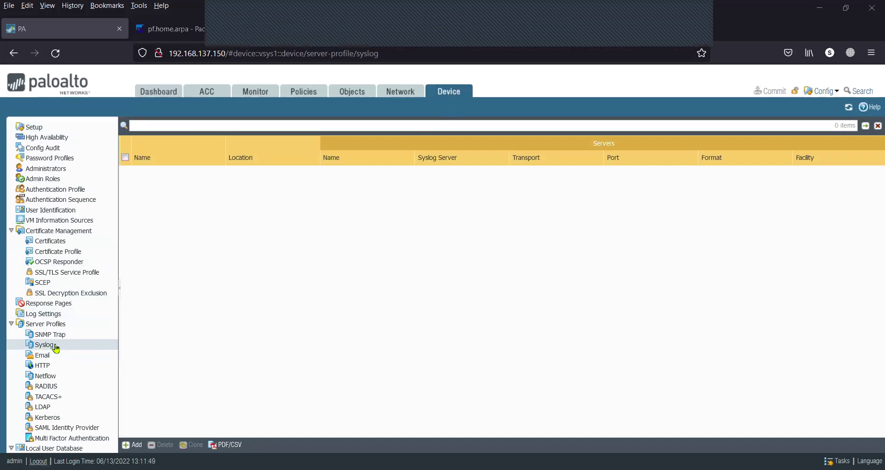
{"action": "left_click", "coordinate": [133, 445]}
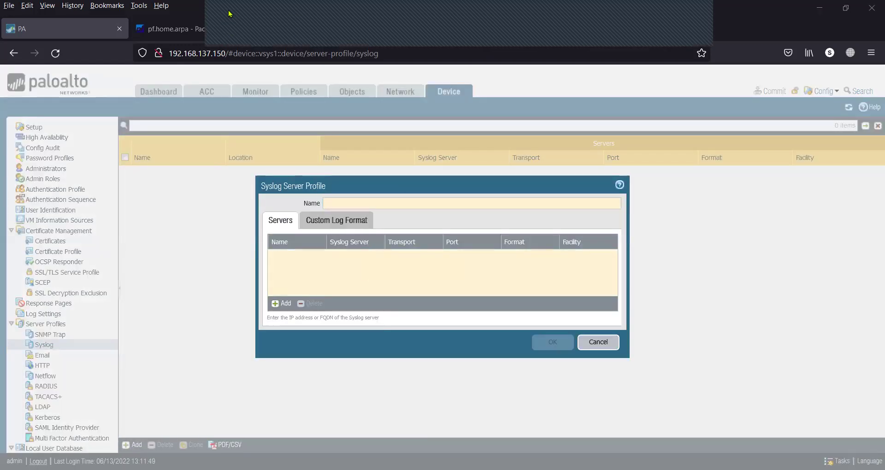
{"action": "left_click", "coordinate": [332, 203]}
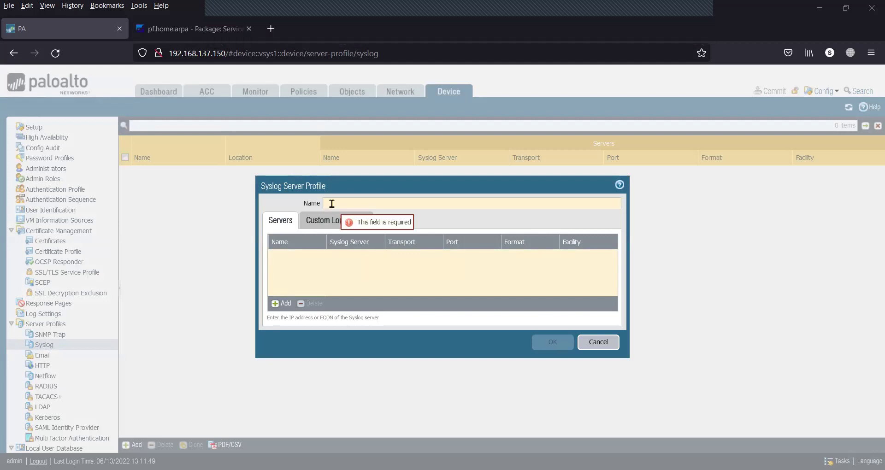
{"action": "type", "text": "sys"}
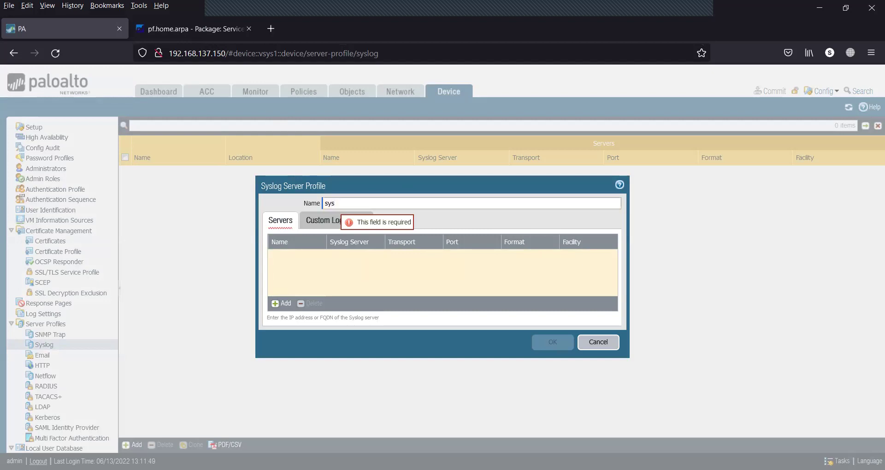
{"action": "type", "text": "log"}
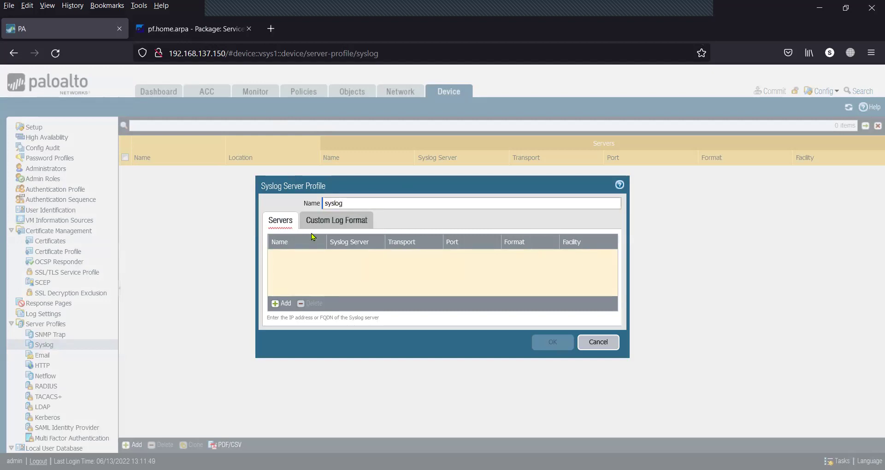
Add a server entry named "syslog-ssl" to the profile and rename the profile itself "syslog-ssl".
{"action": "left_click", "coordinate": [277, 304]}
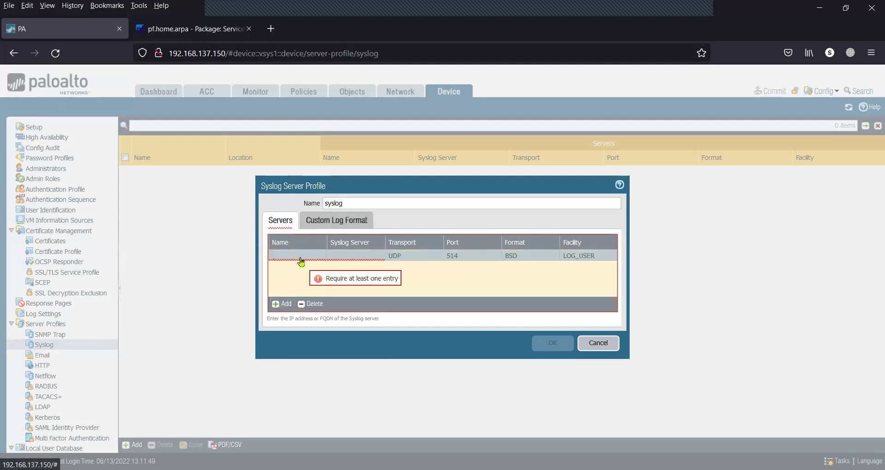
{"action": "left_click", "coordinate": [303, 257]}
{"action": "type", "text": "s"}
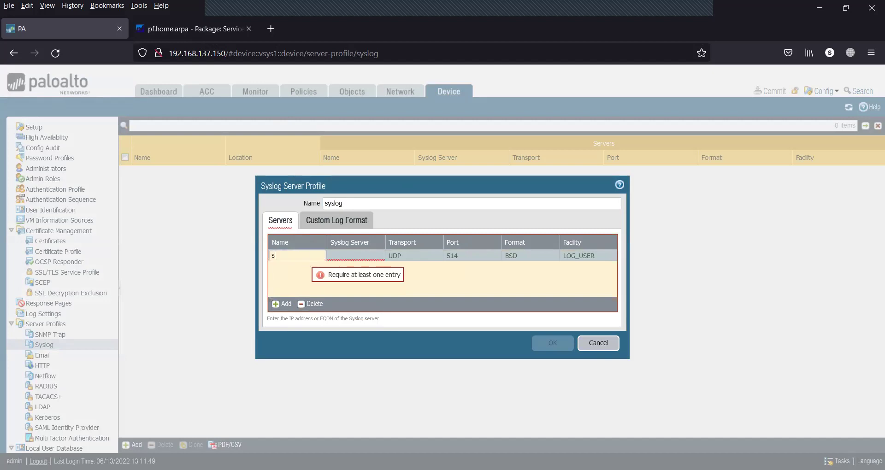
{"action": "type", "text": "yslog-ssl"}
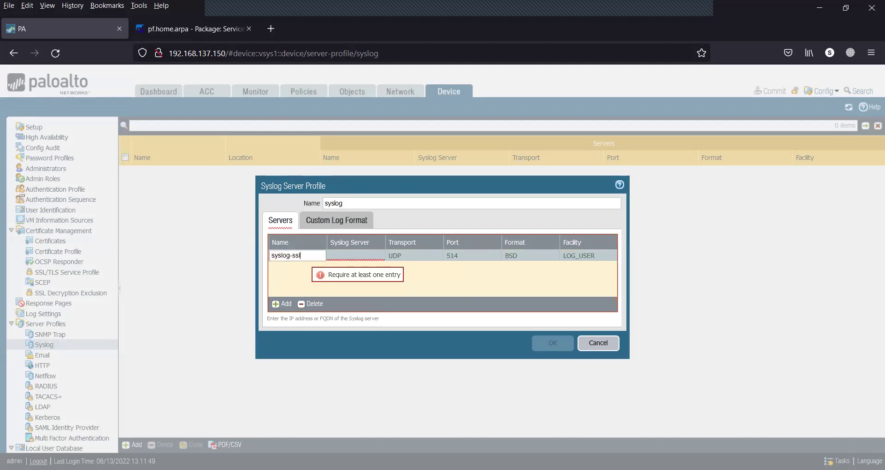
{"action": "left_click", "coordinate": [362, 203]}
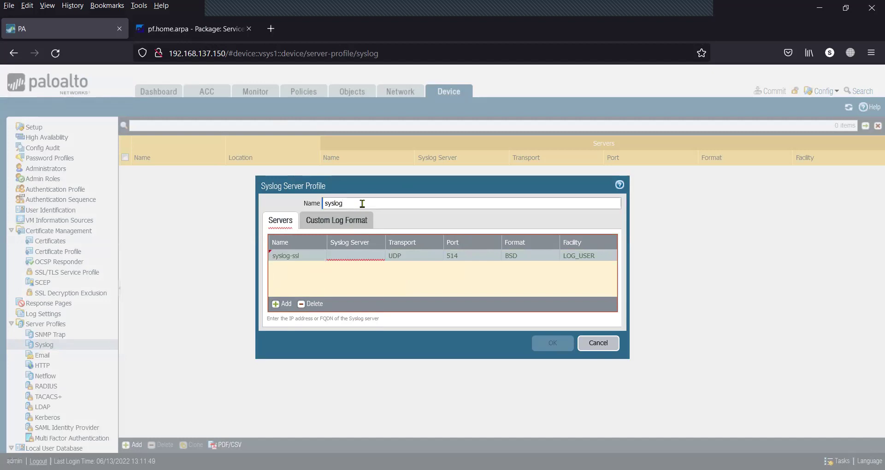
{"action": "type", "text": "-ssl"}
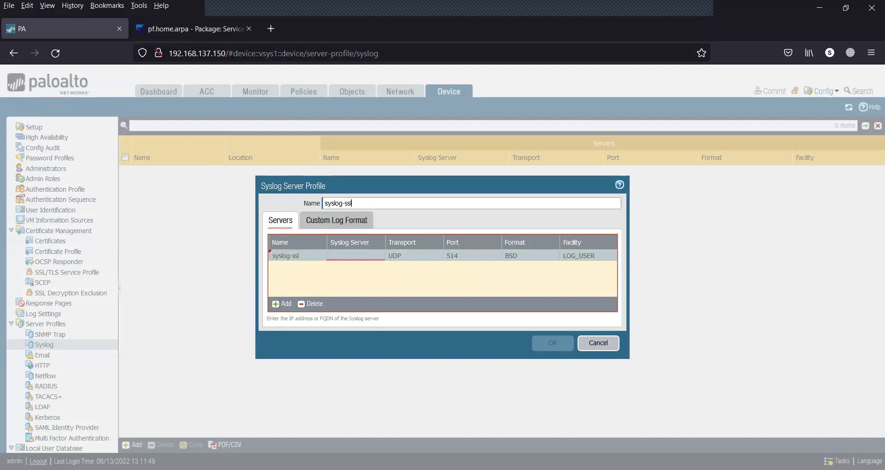
Set the syslog server address of the syslog-ssl entry to 192.168.137.141.
{"action": "left_click", "coordinate": [352, 252]}
{"action": "type", "text": "192.168.1"}
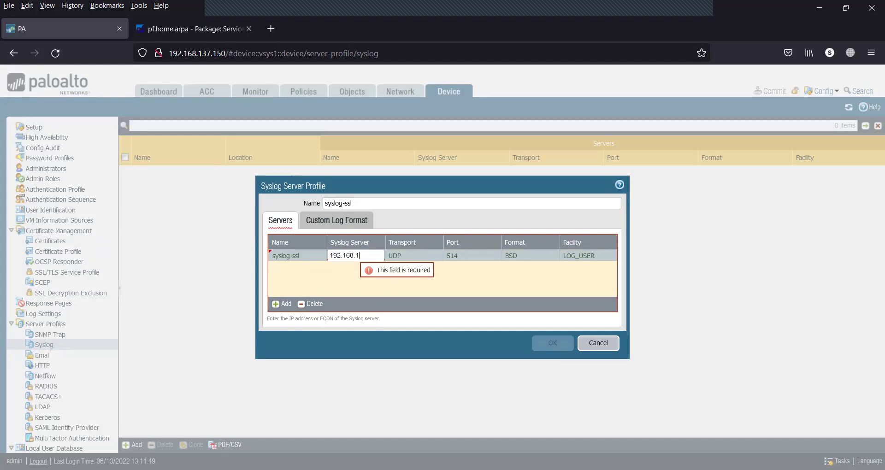
{"action": "type", "text": "37.141"}
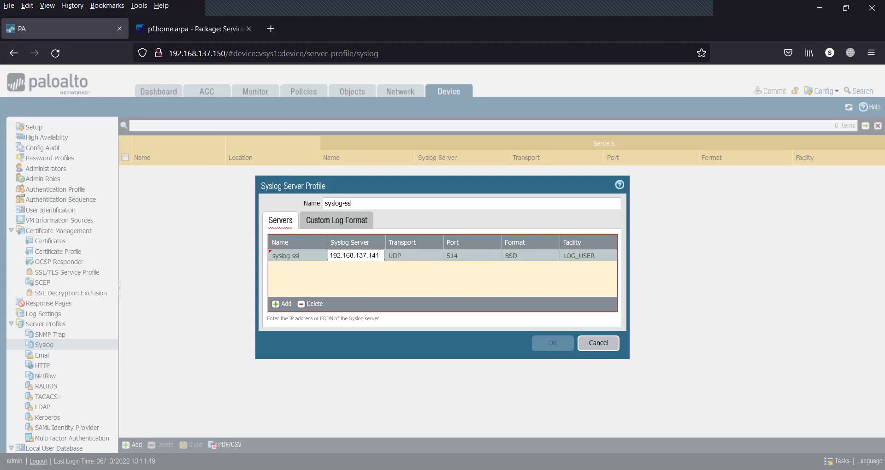
Check the WAN interface's IP address in the Interfaces section of the pfSense dashboard.
{"action": "left_click", "coordinate": [227, 39]}
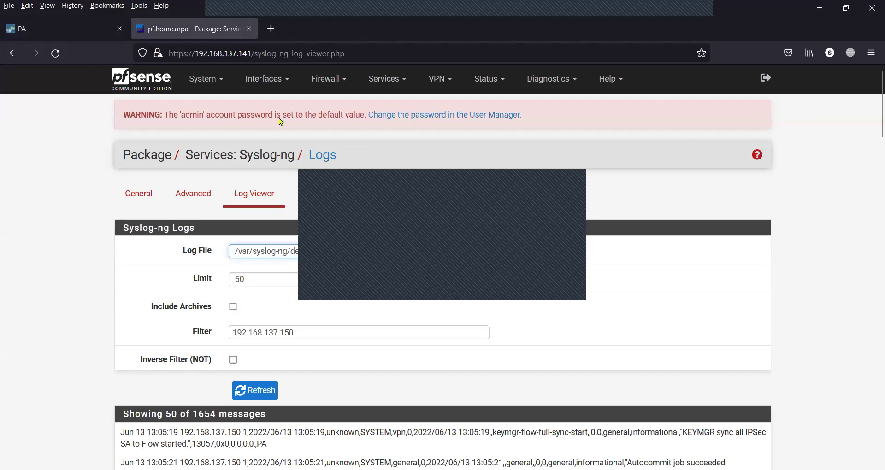
{"action": "left_click", "coordinate": [161, 85]}
{"action": "scroll", "coordinate": [428, 330], "scroll_direction": "down", "scroll_amount": 4}
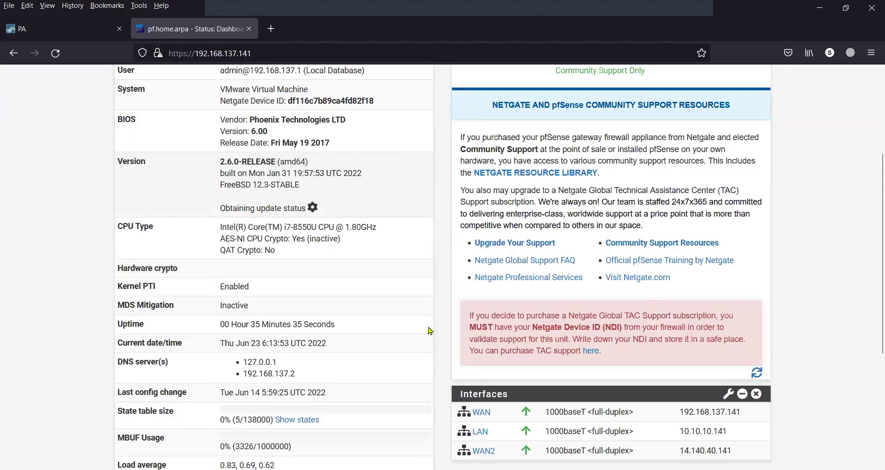
{"action": "scroll", "coordinate": [594, 209], "scroll_direction": "down", "scroll_amount": 5}
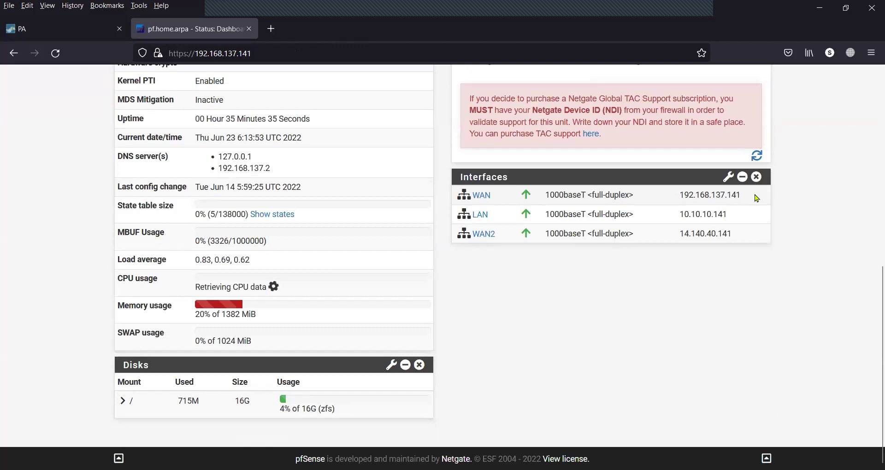
{"action": "left_click_drag", "start_coordinate": [756, 198], "coordinate": [678, 196]}
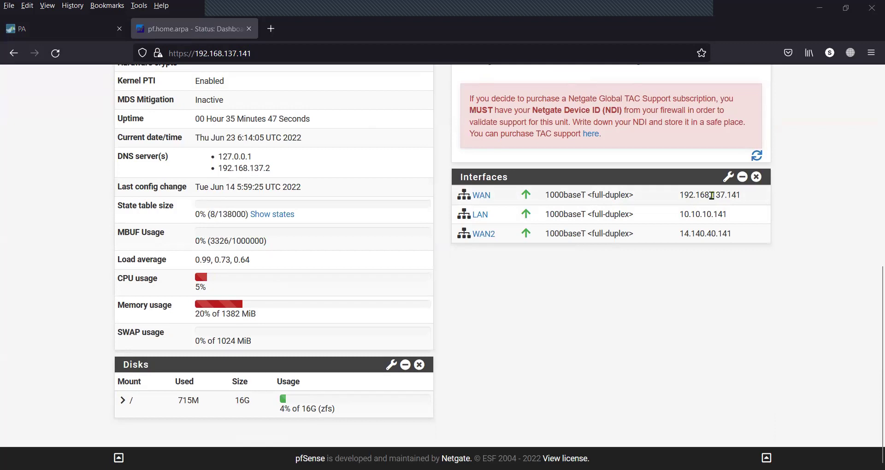
{"action": "left_click_drag", "start_coordinate": [711, 194], "coordinate": [743, 195]}
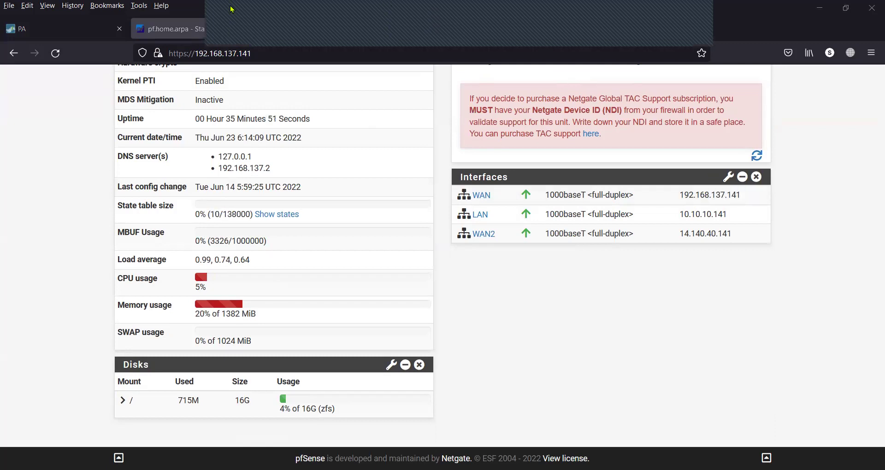
Back on the Palo Alto firewall, set the server entry's transport to SSL and its port to 5140.
{"action": "left_click", "coordinate": [84, 28]}
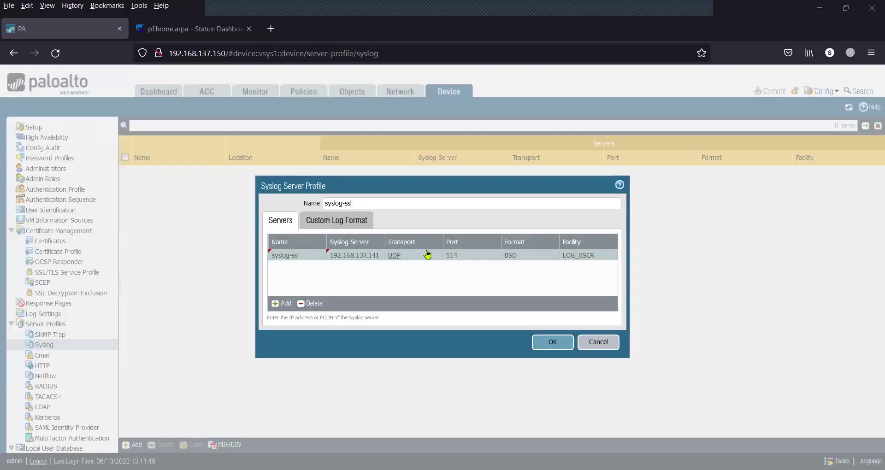
{"action": "left_click", "coordinate": [430, 302]}
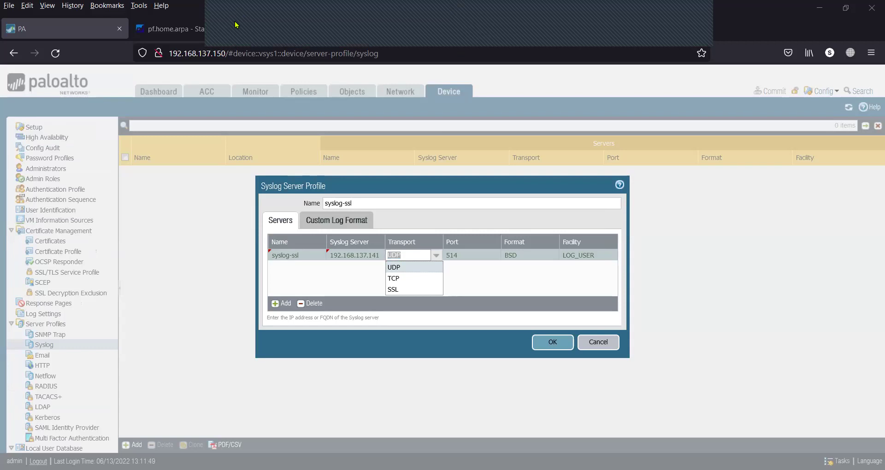
{"action": "left_click", "coordinate": [408, 290]}
{"action": "left_click", "coordinate": [479, 253]}
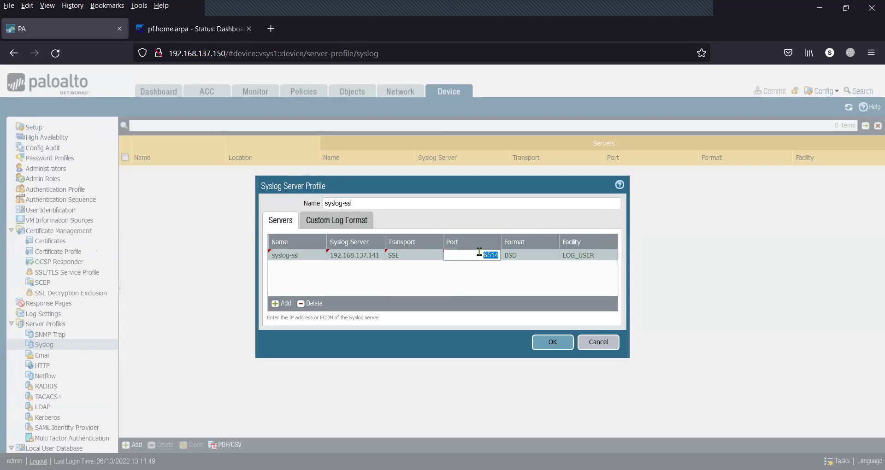
{"action": "type", "text": "5140"}
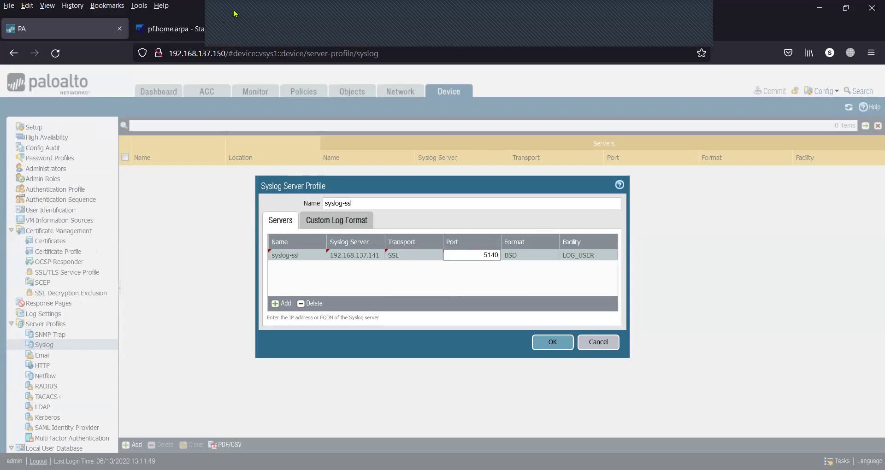
{"action": "key", "text": "Return"}
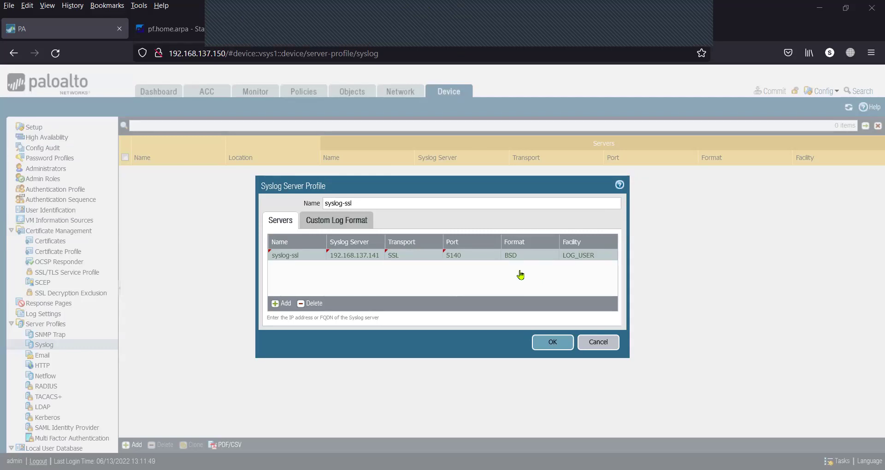
Set the server entry's format to IETF and facility to LOG_LOCAL7, and save the syslog server profile.
{"action": "left_click", "coordinate": [521, 255]}
{"action": "left_click", "coordinate": [511, 278]}
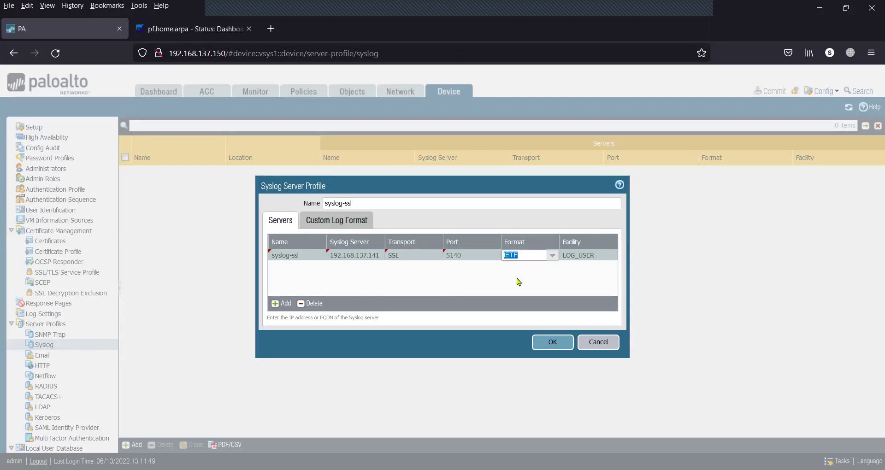
{"action": "left_click", "coordinate": [519, 282]}
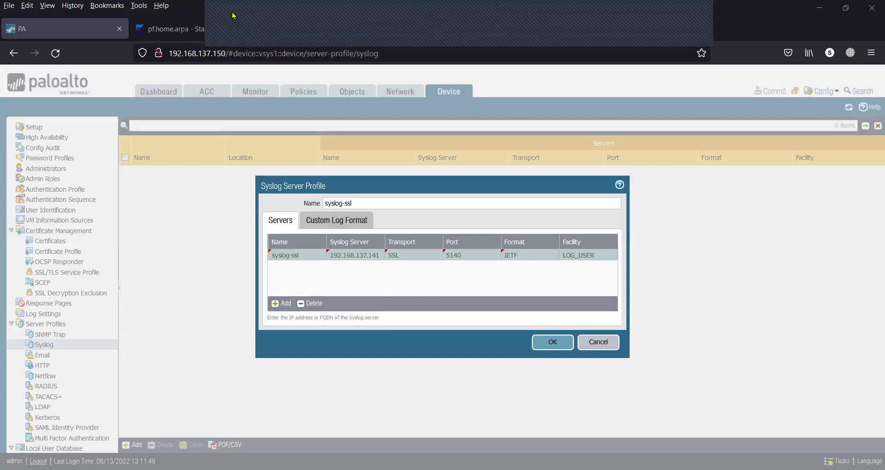
{"action": "left_click", "coordinate": [601, 259]}
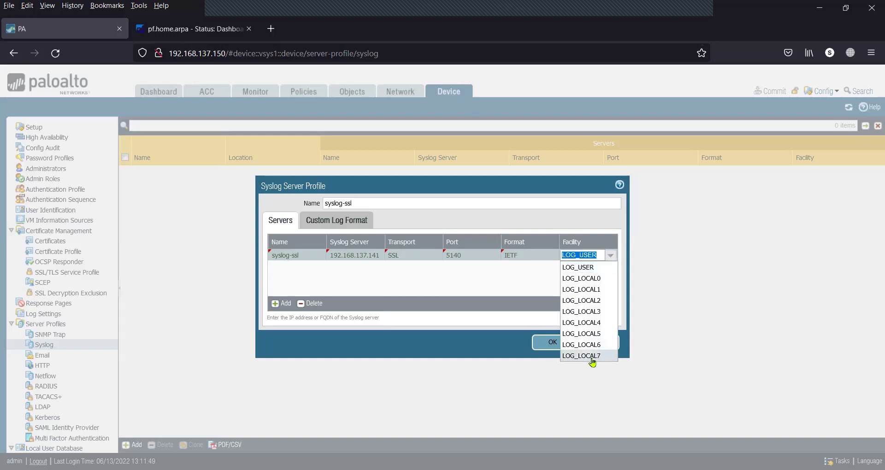
{"action": "left_click", "coordinate": [593, 357]}
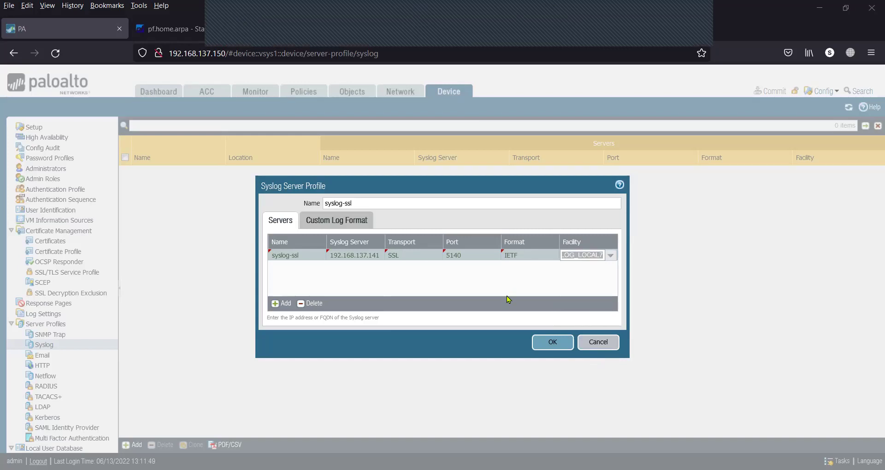
{"action": "left_click", "coordinate": [535, 287]}
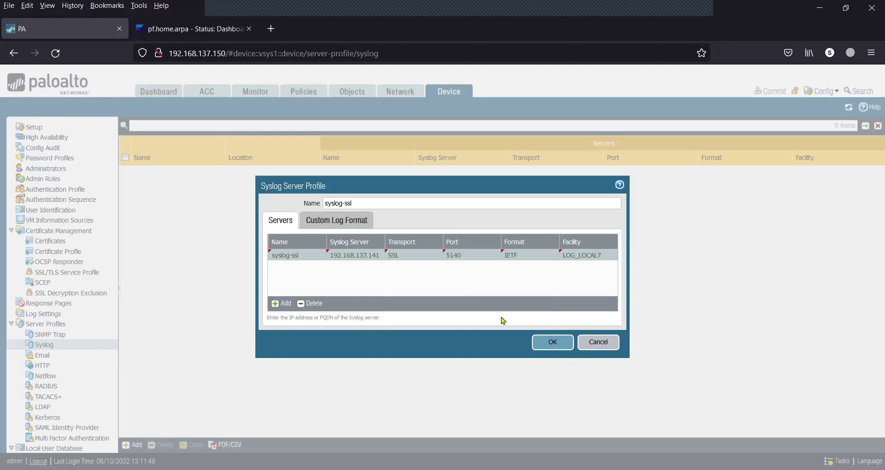
{"action": "left_click", "coordinate": [544, 345]}
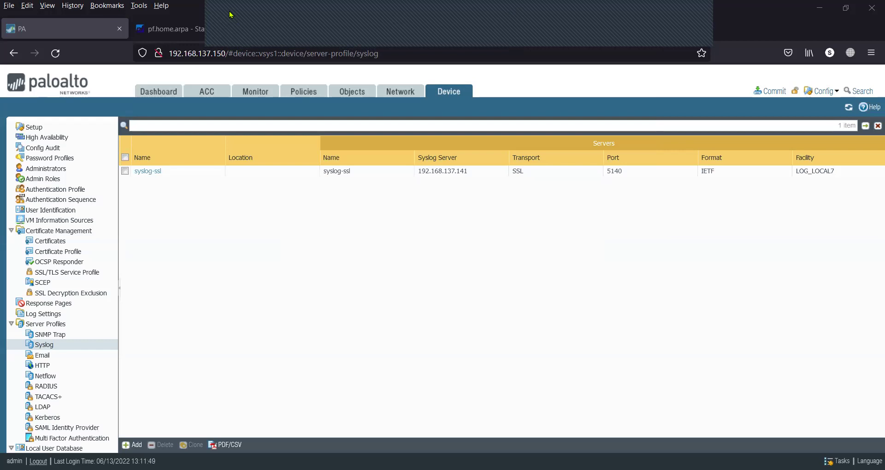
Create a log forwarding profile object named syslog-ssl with the description syslog.
{"action": "left_click", "coordinate": [346, 90]}
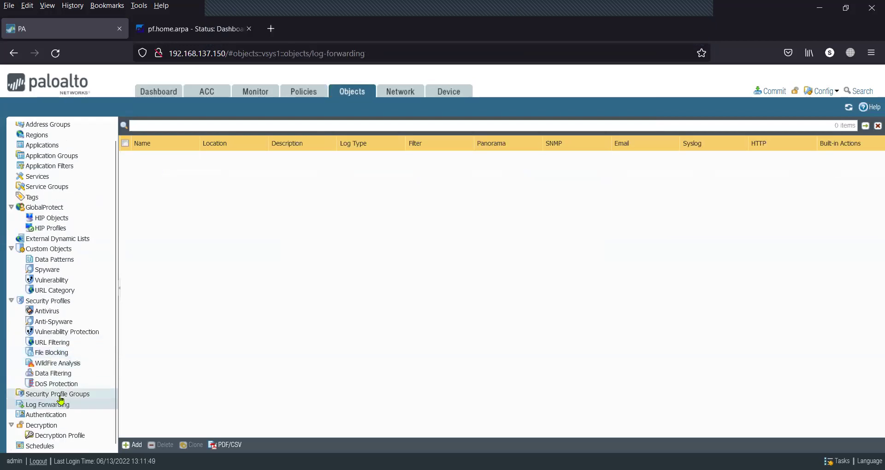
{"action": "left_click", "coordinate": [38, 405]}
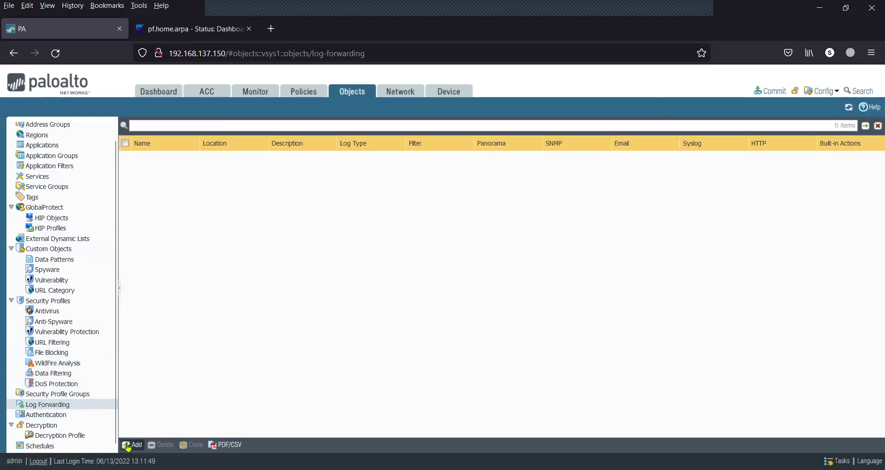
{"action": "left_click", "coordinate": [129, 445]}
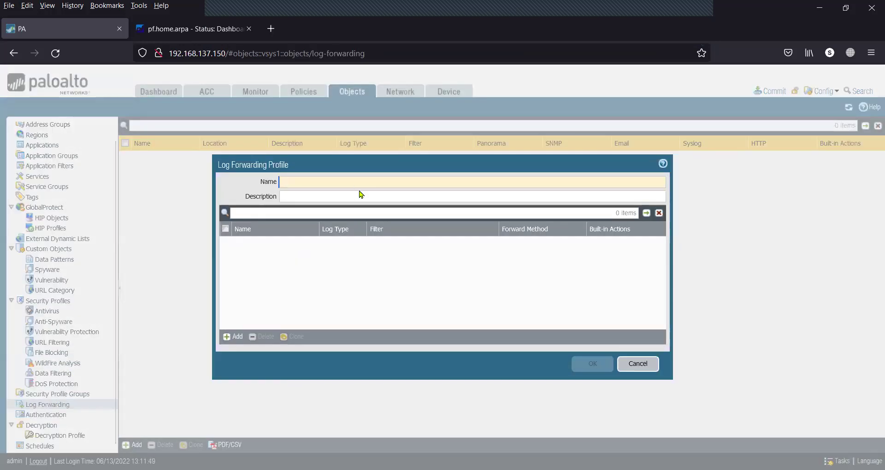
{"action": "type", "text": "syslog-ssl"}
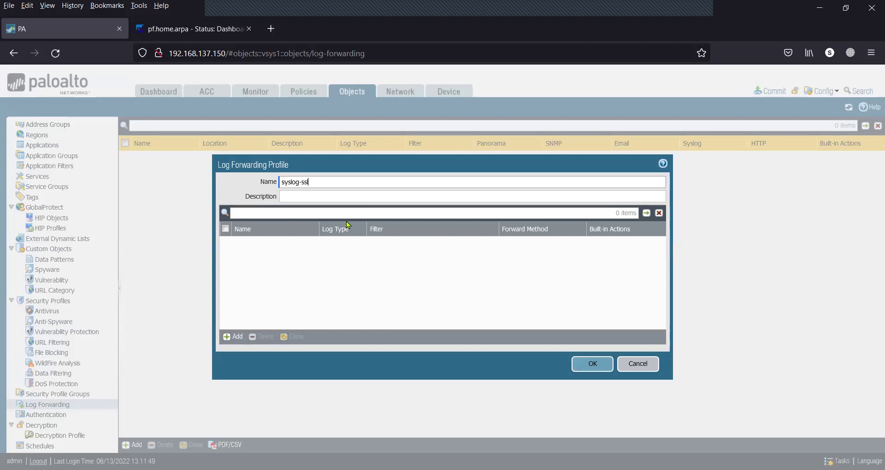
{"action": "left_click", "coordinate": [346, 198]}
{"action": "type", "text": "syslog"}
Add a match list entry named syslog-ssl to the profile, keeping the traffic log type and the All Logs filter.
{"action": "left_click", "coordinate": [230, 337]}
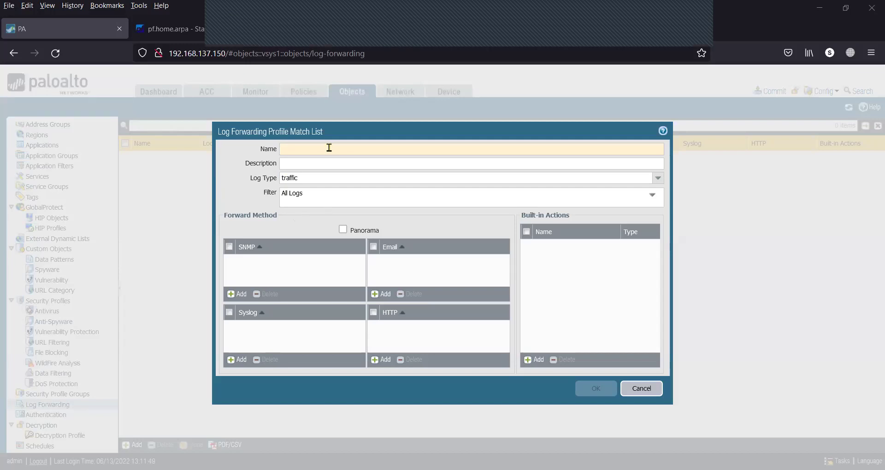
{"action": "left_click", "coordinate": [329, 148]}
{"action": "type", "text": "syslog"}
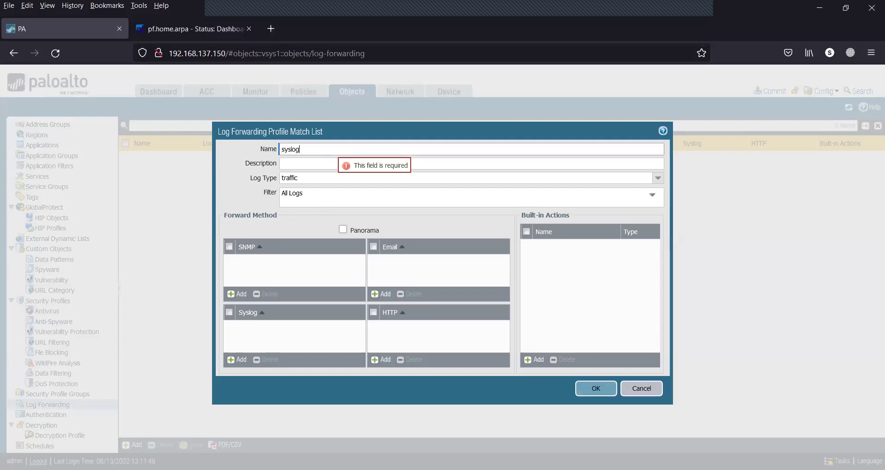
{"action": "type", "text": "-ssl"}
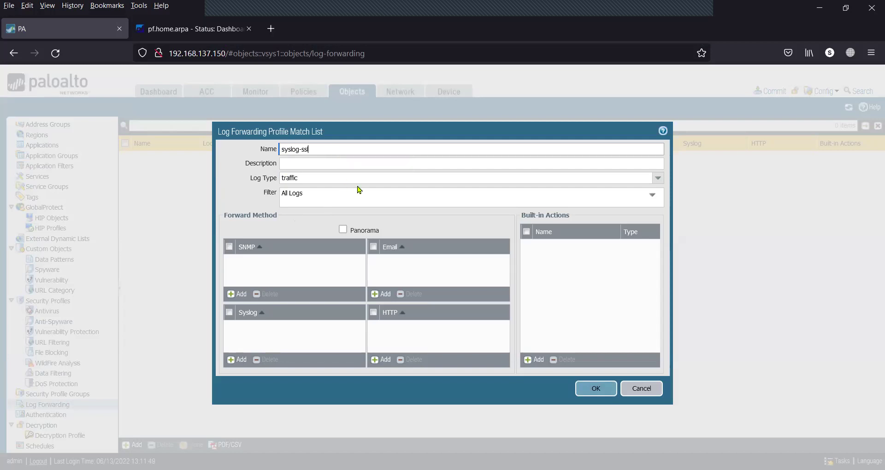
{"action": "left_click", "coordinate": [368, 181]}
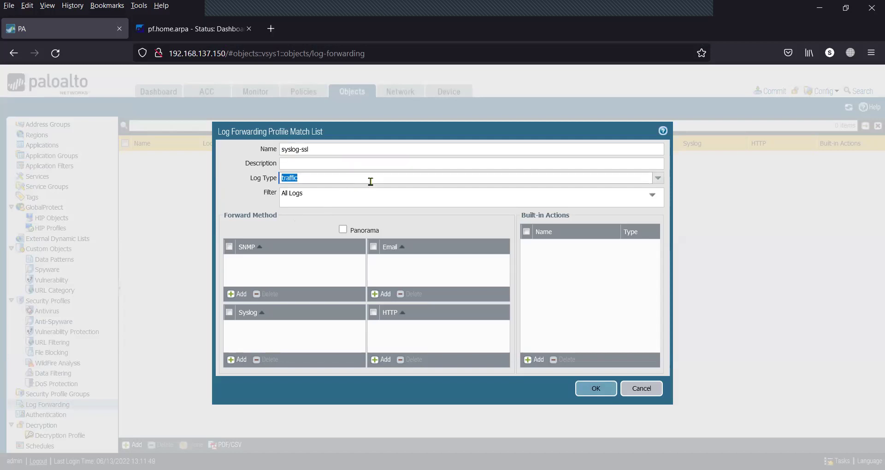
{"action": "left_click", "coordinate": [353, 197]}
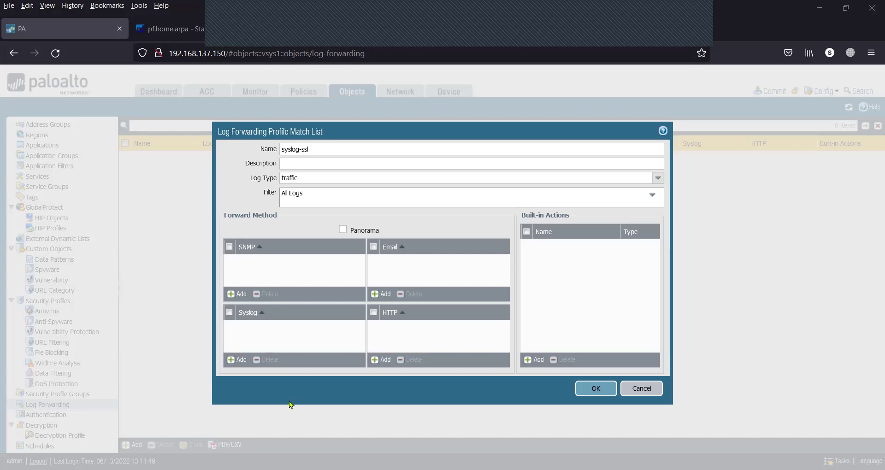
Assign the syslog-ssl server profile as the entry's syslog forward method, and save the entry and the log forwarding profile.
{"action": "left_click", "coordinate": [240, 362]}
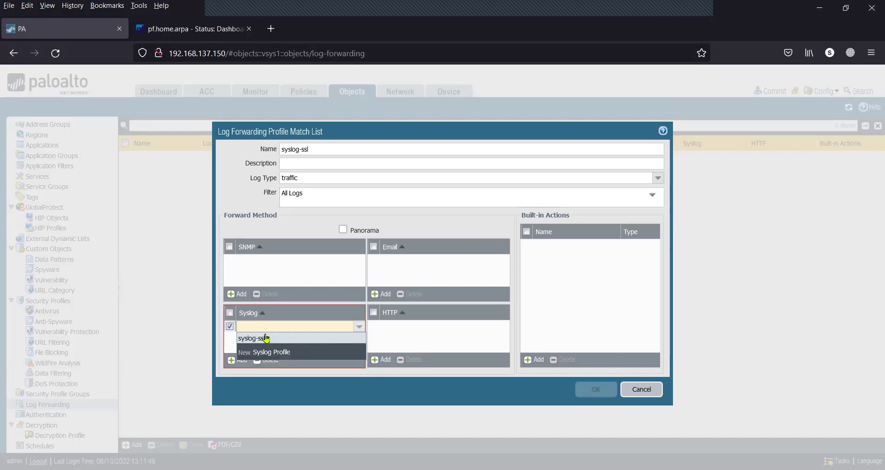
{"action": "left_click", "coordinate": [265, 338]}
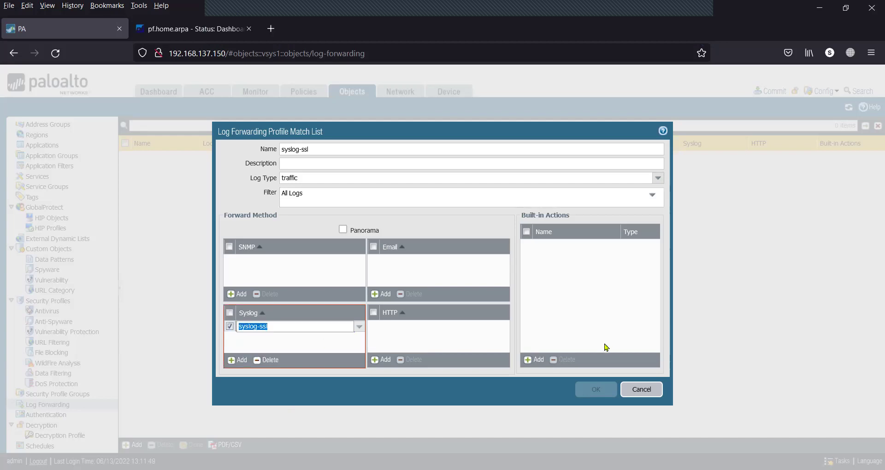
{"action": "key", "text": "Tab"}
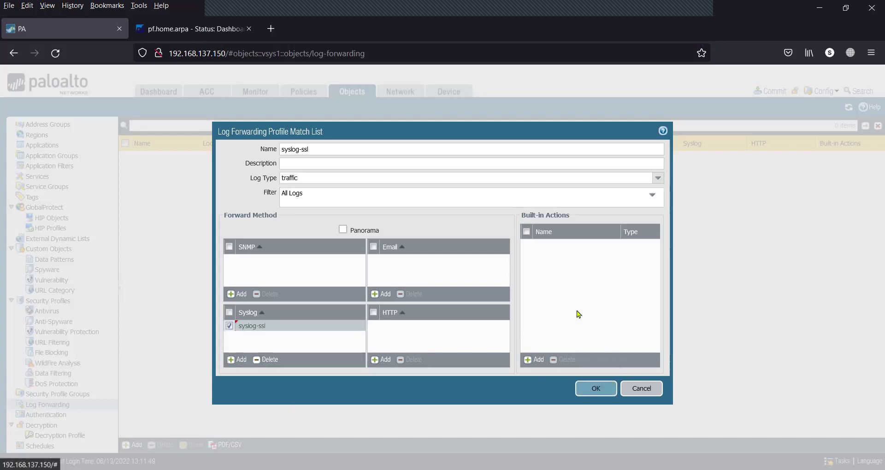
{"action": "left_click", "coordinate": [596, 389]}
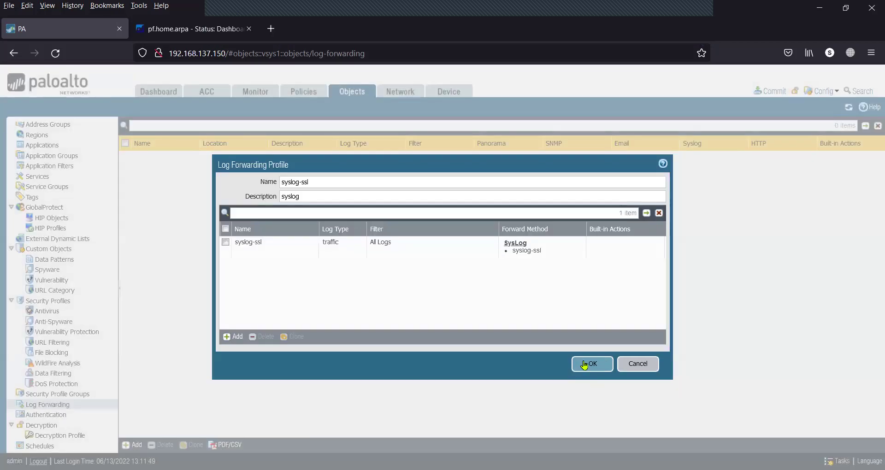
{"action": "left_click", "coordinate": [584, 366]}
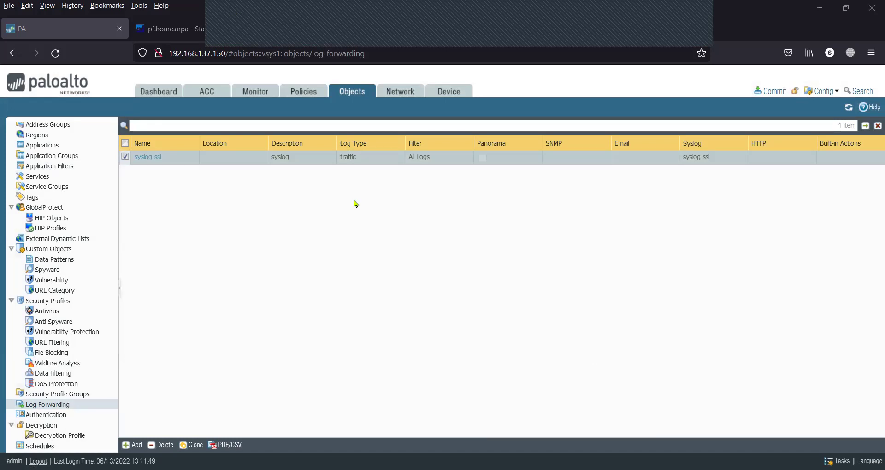
Set log forwarding to syslog-ssl in the actions of the security policy rule test, and save the rule.
{"action": "left_click", "coordinate": [292, 90]}
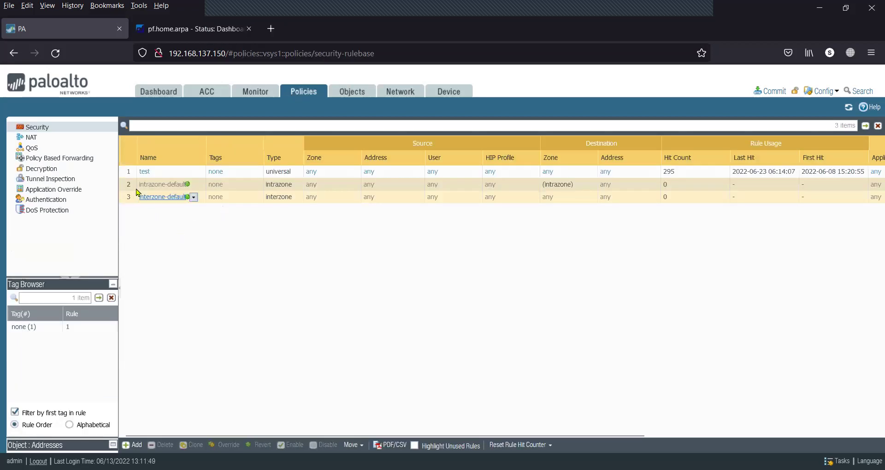
{"action": "left_click", "coordinate": [144, 170]}
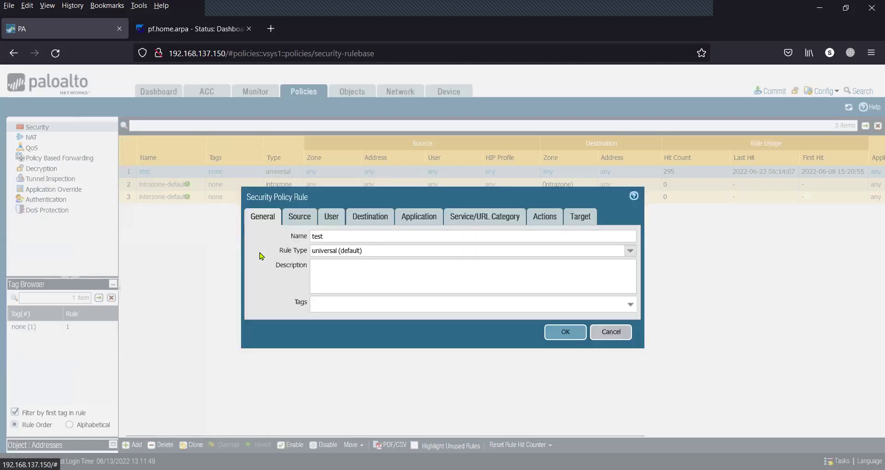
{"action": "left_click", "coordinate": [545, 222]}
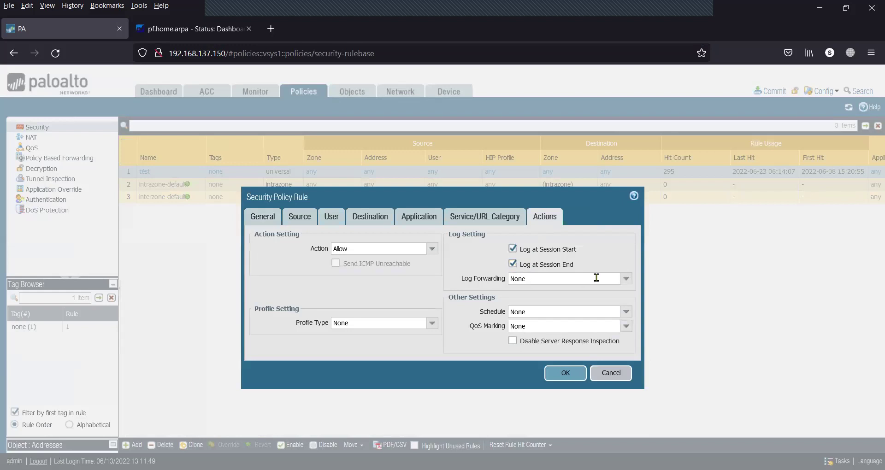
{"action": "left_click", "coordinate": [626, 278]}
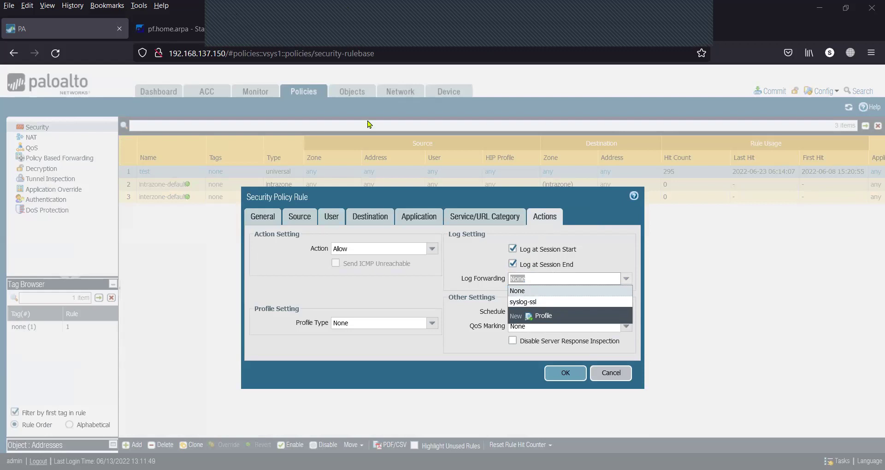
{"action": "left_click", "coordinate": [535, 303]}
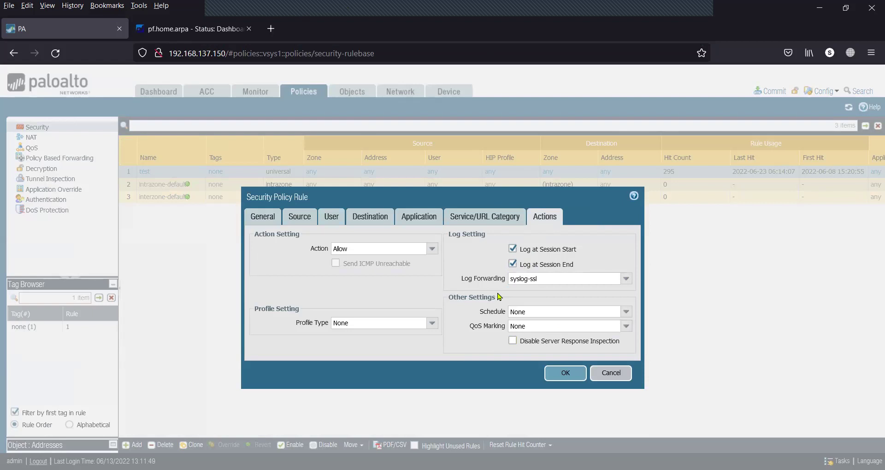
{"action": "left_click", "coordinate": [564, 374]}
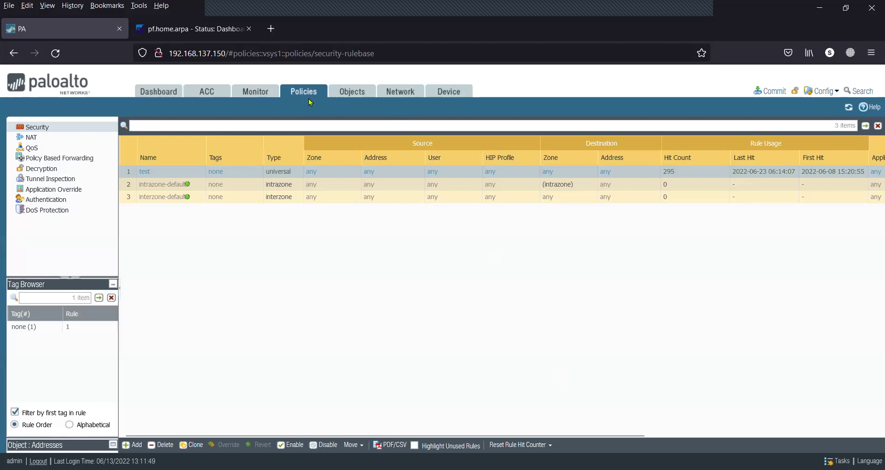
Review the issuers and usage of the certificates in the firewall's device certificate list.
{"action": "left_click", "coordinate": [363, 96]}
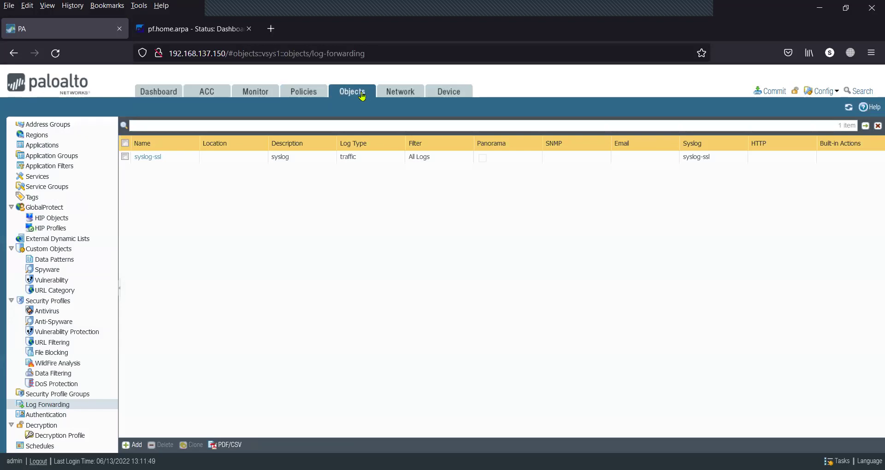
{"action": "left_click", "coordinate": [407, 91]}
{"action": "left_click", "coordinate": [446, 91]}
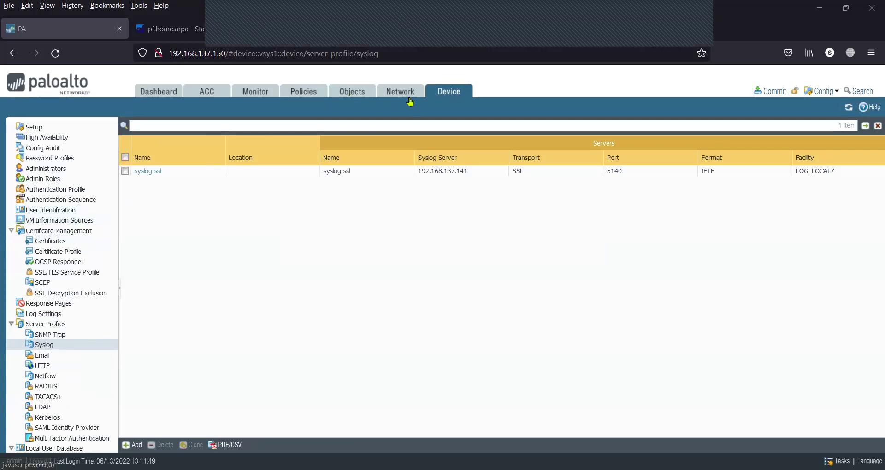
{"action": "left_click", "coordinate": [50, 241]}
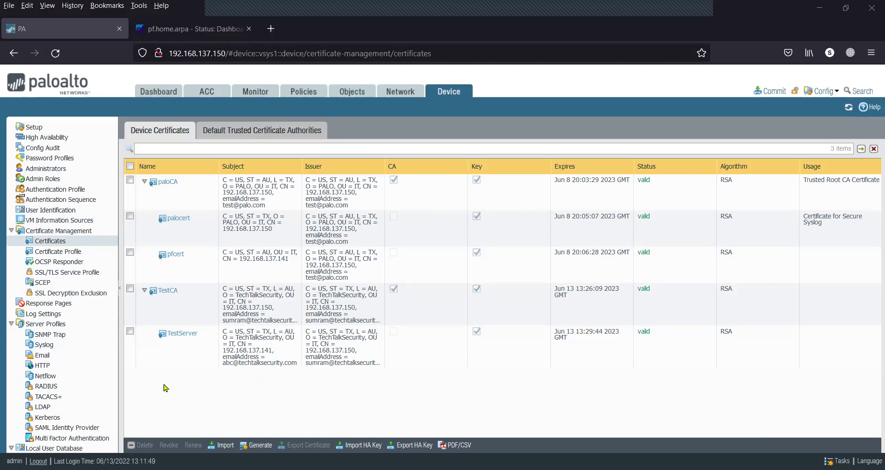
Switch to pfSense and check the certificate authorities and the pf cert certificate in its Certificate Manager.
{"action": "left_click", "coordinate": [207, 37]}
{"action": "scroll", "coordinate": [223, 235], "scroll_direction": "up", "scroll_amount": 8}
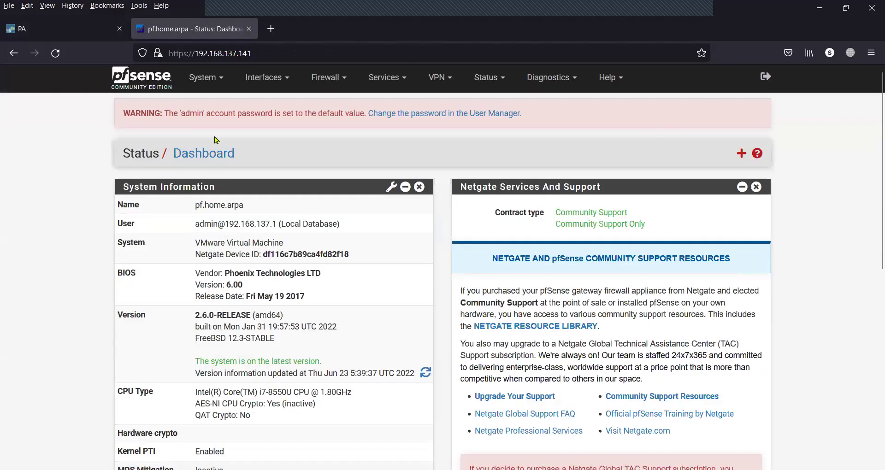
{"action": "left_click", "coordinate": [213, 86]}
{"action": "left_click", "coordinate": [224, 130]}
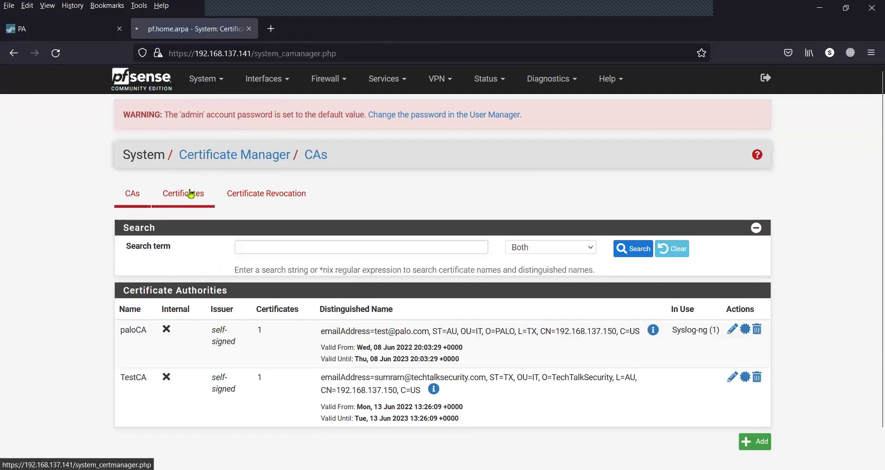
{"action": "left_click", "coordinate": [191, 193]}
{"action": "scroll", "coordinate": [188, 322], "scroll_direction": "down", "scroll_amount": 2}
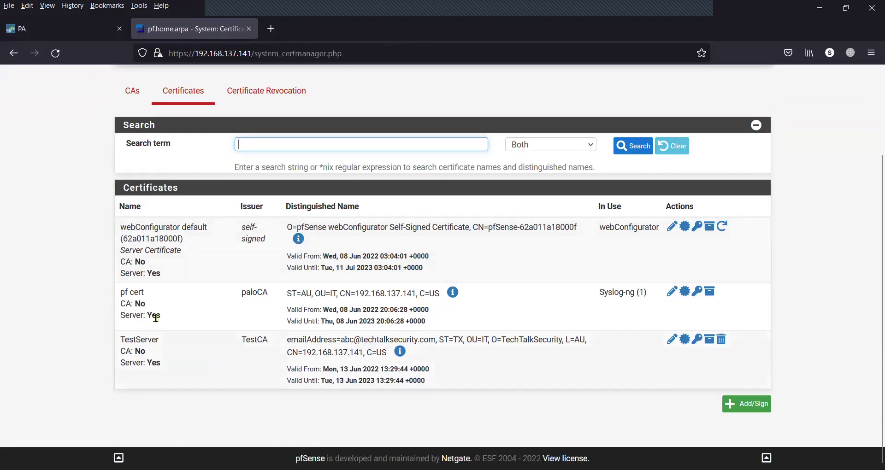
{"action": "left_click_drag", "start_coordinate": [149, 297], "coordinate": [51, 298]}
{"action": "scroll", "coordinate": [104, 293], "scroll_direction": "up", "scroll_amount": 3}
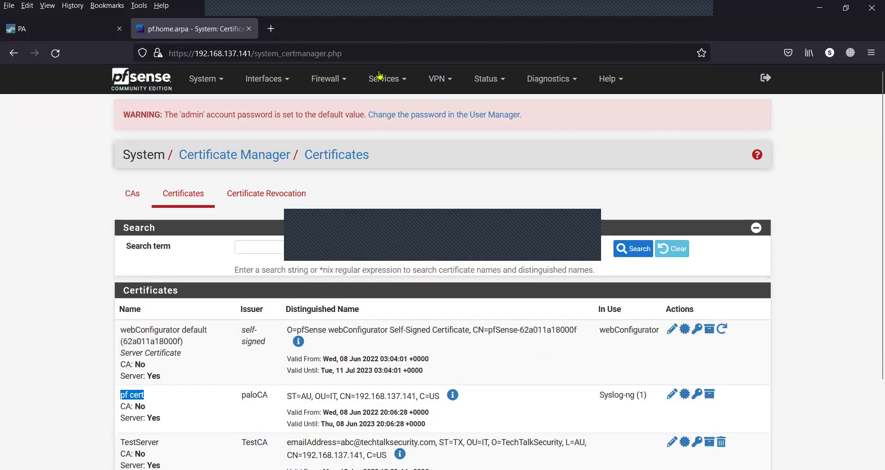
Check the interface, protocol, CA, certificate and port in the general options of the pfSense Syslog-ng service.
{"action": "left_click", "coordinate": [382, 79]}
{"action": "left_click", "coordinate": [388, 330]}
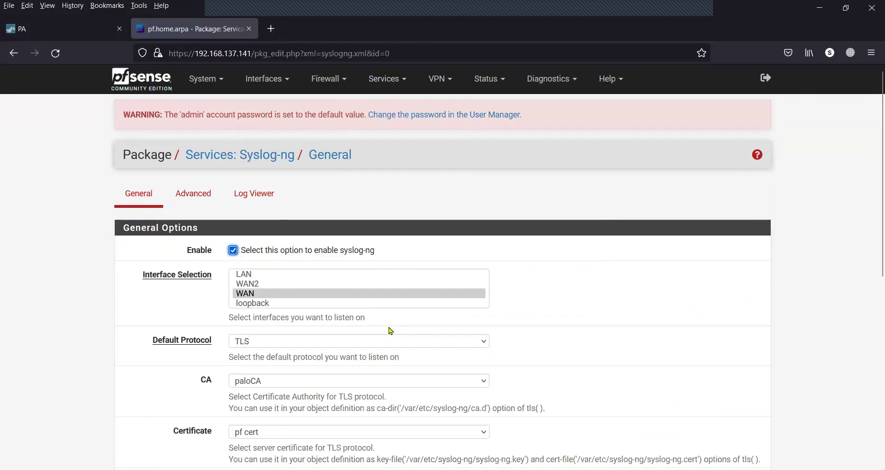
{"action": "scroll", "coordinate": [275, 366], "scroll_direction": "down", "scroll_amount": 3}
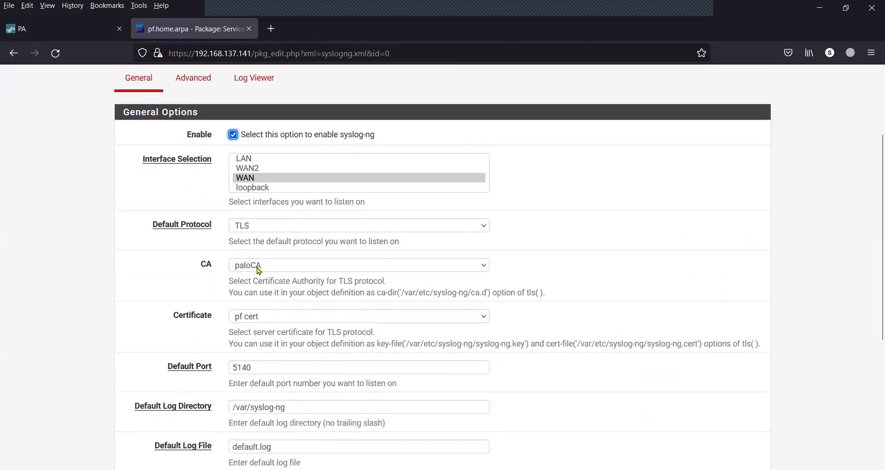
{"action": "scroll", "coordinate": [259, 272], "scroll_direction": "up", "scroll_amount": 3}
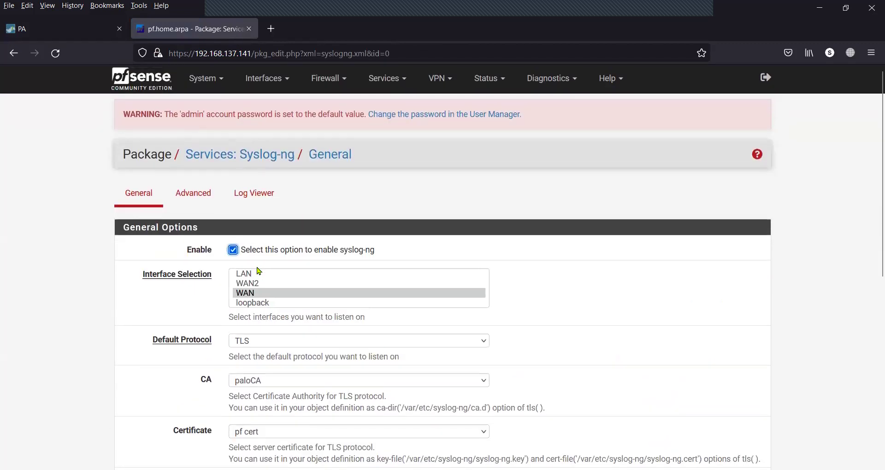
{"action": "scroll", "coordinate": [260, 295], "scroll_direction": "down", "scroll_amount": 2}
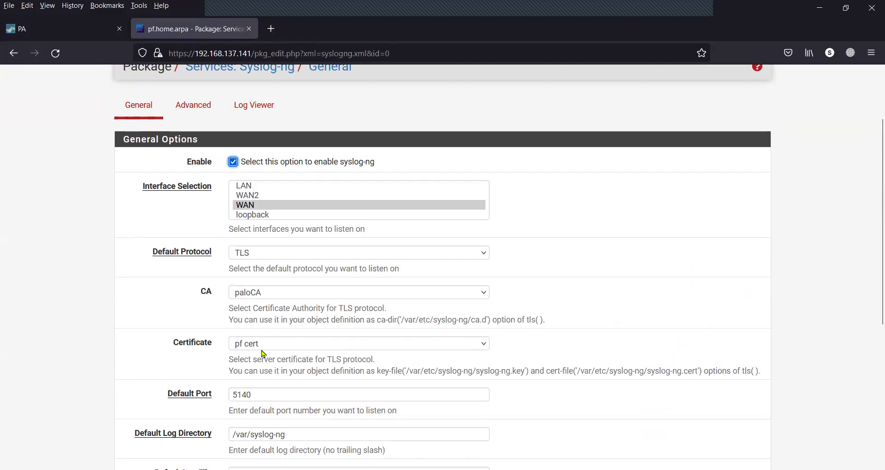
{"action": "scroll", "coordinate": [263, 353], "scroll_direction": "up", "scroll_amount": 2}
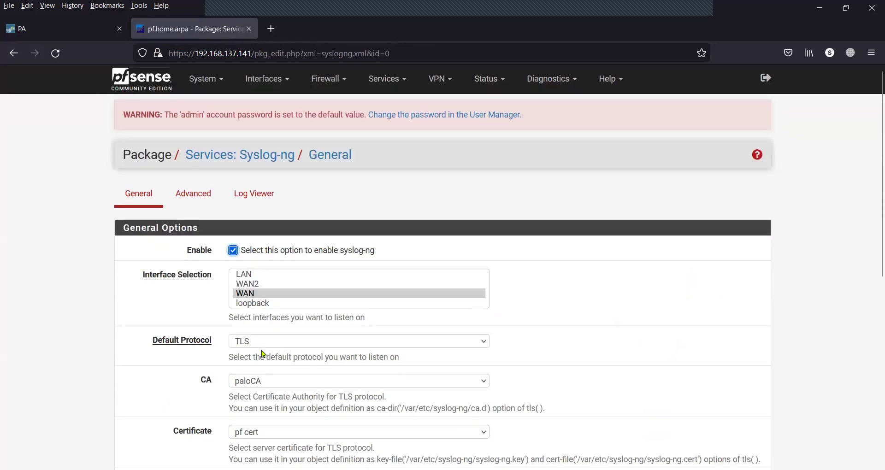
Return to the pfSense certificate list and check which CA issued pf cert.
{"action": "left_click", "coordinate": [210, 87]}
{"action": "left_click", "coordinate": [225, 124]}
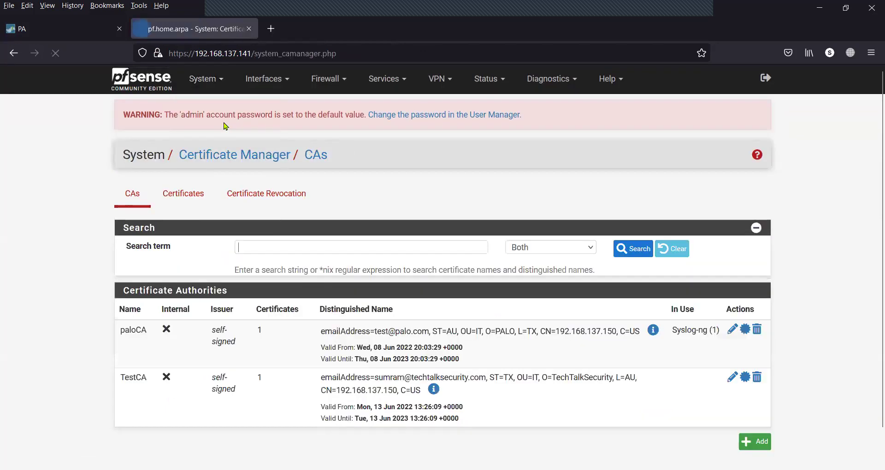
{"action": "left_click", "coordinate": [191, 201]}
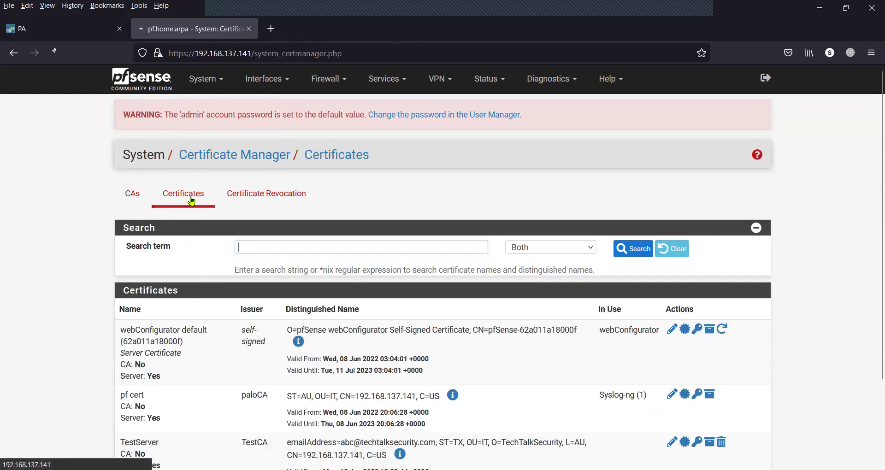
{"action": "scroll", "coordinate": [228, 293], "scroll_direction": "down", "scroll_amount": 2}
{"action": "left_click_drag", "start_coordinate": [233, 296], "coordinate": [269, 296]}
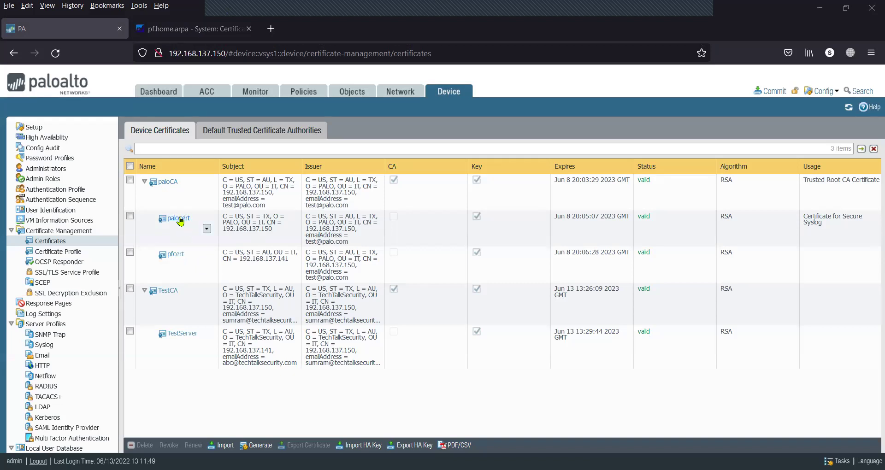
Open the palocert certificate's information and check that Certificate for Secure Syslog is enabled.
{"action": "left_click", "coordinate": [811, 218]}
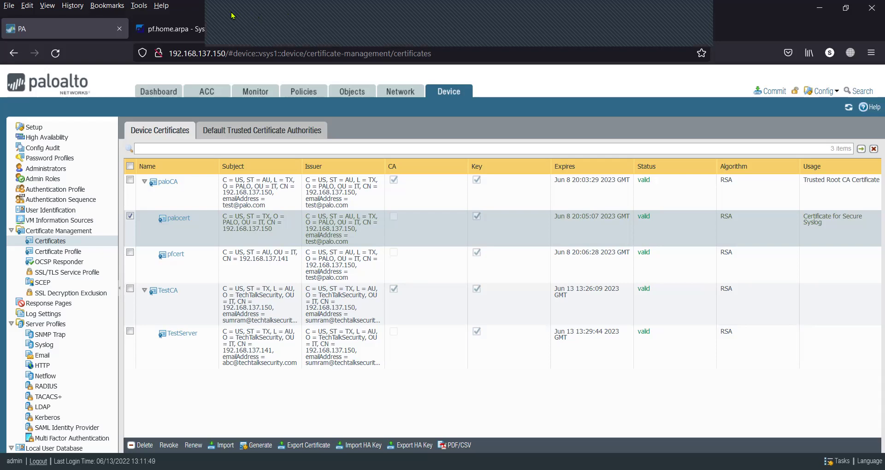
{"action": "left_click", "coordinate": [179, 218]}
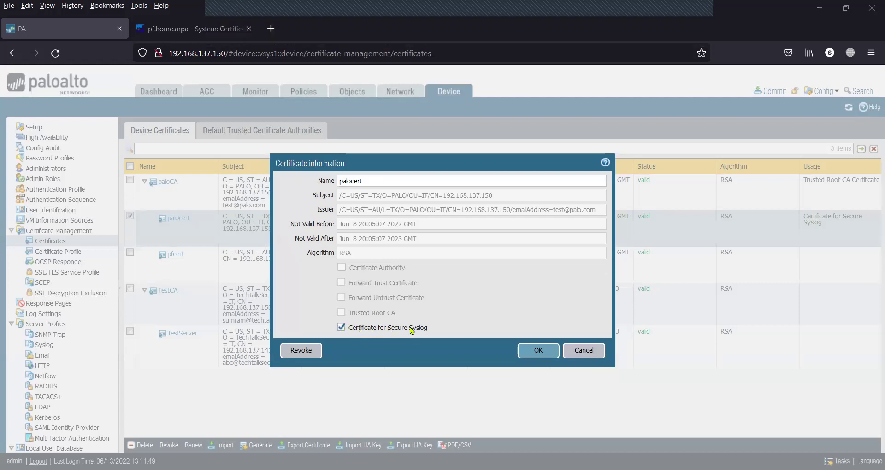
{"action": "left_click", "coordinate": [529, 350]}
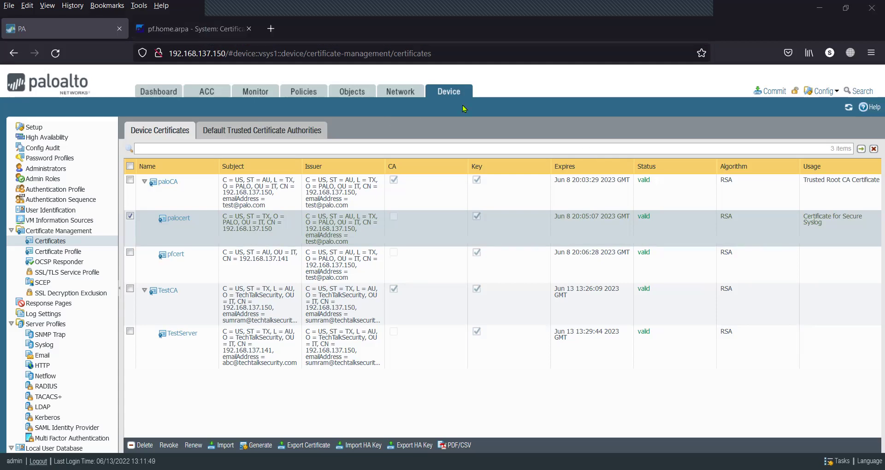
Commit the pending firewall configuration and dismiss the commit status once the job finishes.
{"action": "left_click", "coordinate": [768, 92]}
{"action": "left_click", "coordinate": [540, 404]}
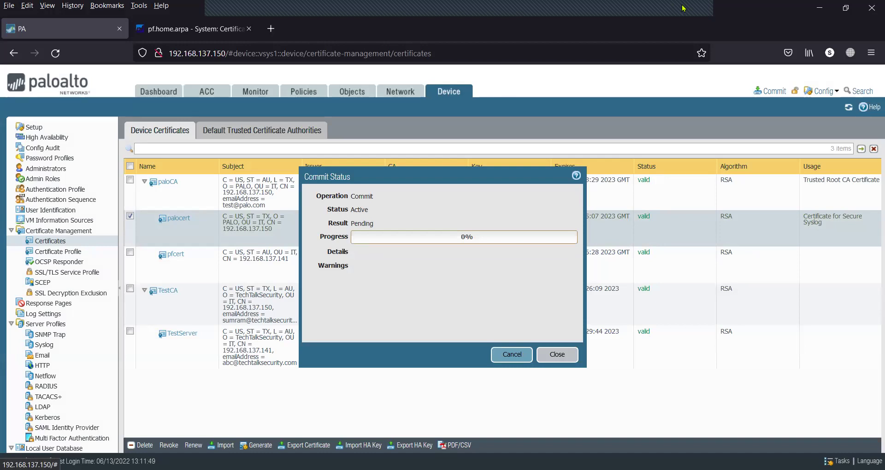
{"action": "left_click_drag", "start_coordinate": [683, 8], "coordinate": [322, 11]}
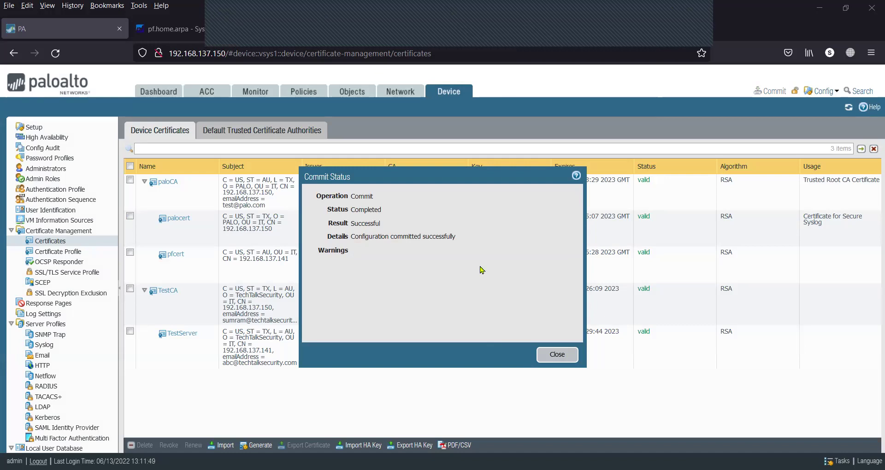
{"action": "left_click", "coordinate": [556, 355]}
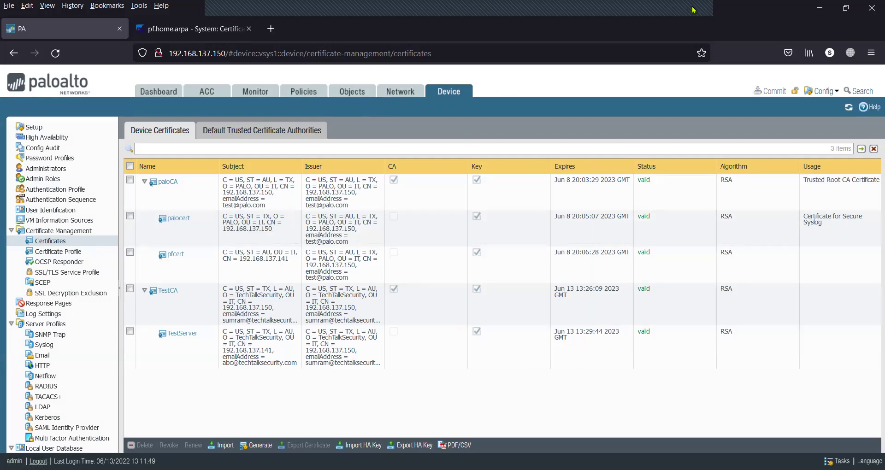
{"action": "left_click_drag", "start_coordinate": [694, 9], "coordinate": [701, 51]}
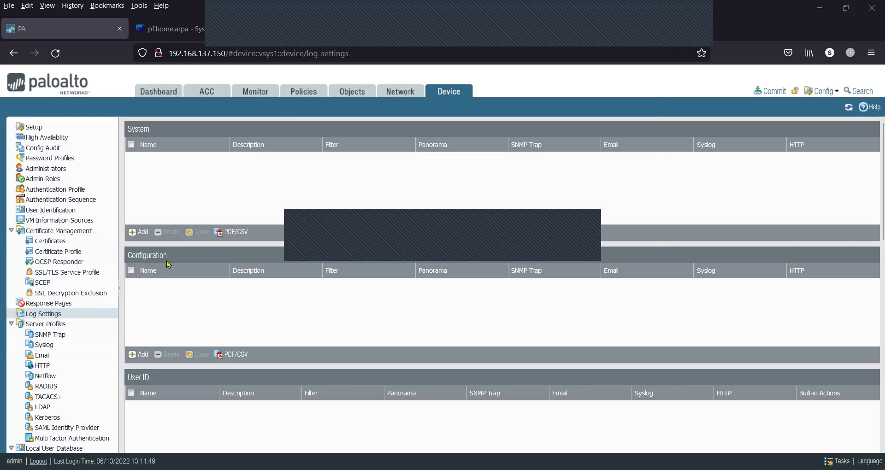
Add a System log setting named syslog-ssl, described as syslog-ssl, that forwards logs to the syslog-ssl syslog profile.
{"action": "left_click", "coordinate": [56, 314]}
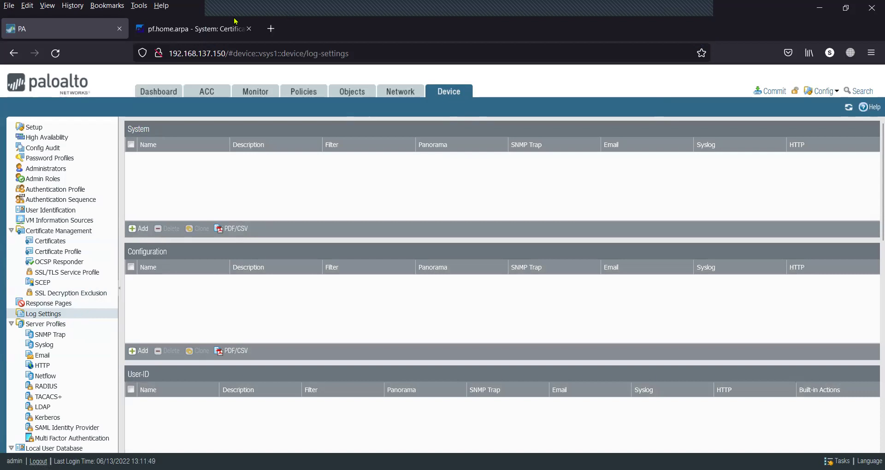
{"action": "left_click", "coordinate": [140, 229]}
{"action": "type", "text": "sys"}
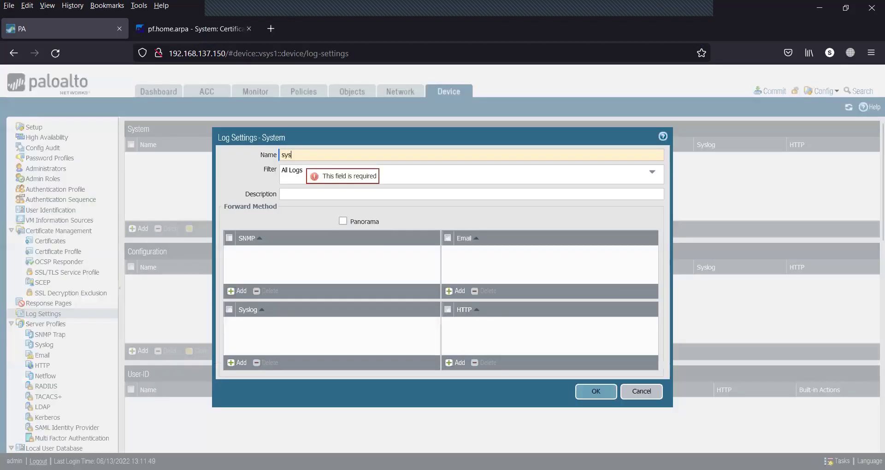
{"action": "type", "text": "log-ssl"}
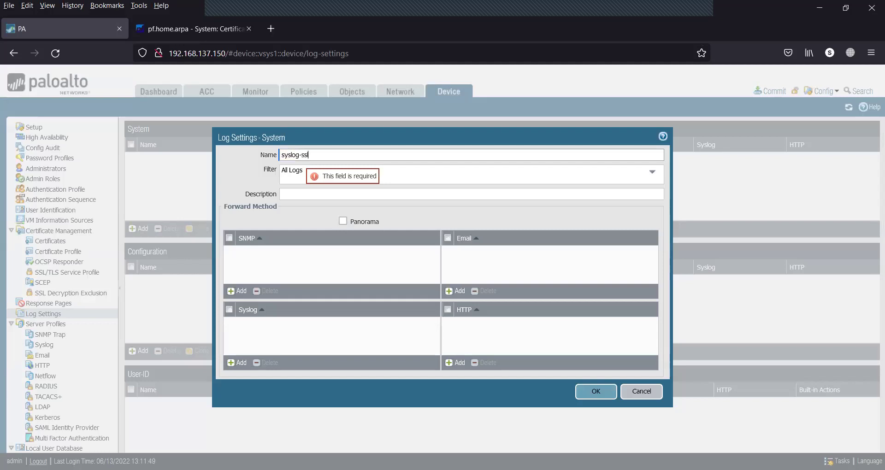
{"action": "left_click", "coordinate": [317, 195]}
{"action": "type", "text": "syslog-ssl"}
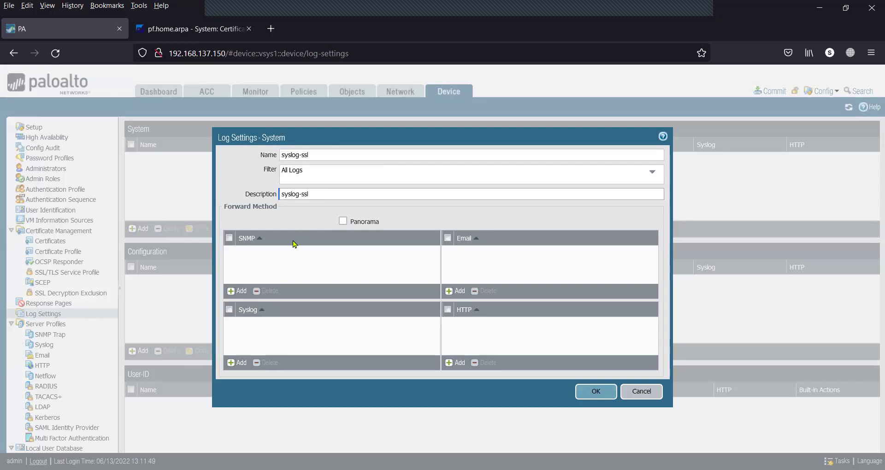
{"action": "left_click", "coordinate": [241, 363]}
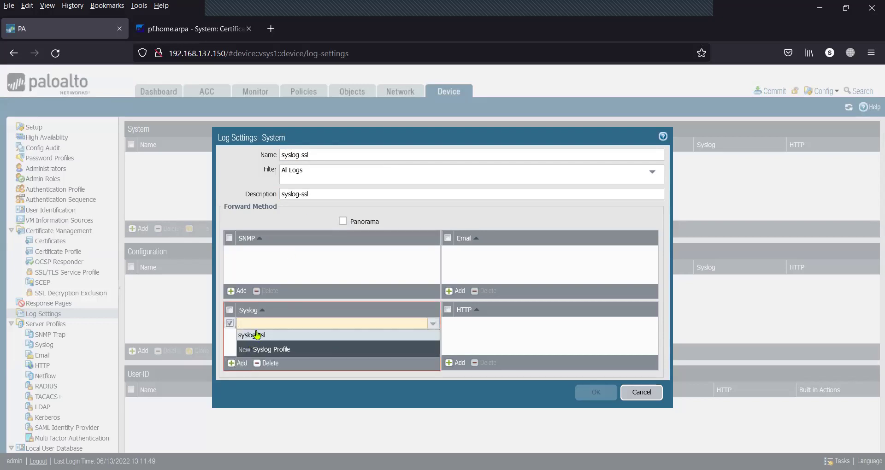
{"action": "left_click", "coordinate": [256, 336]}
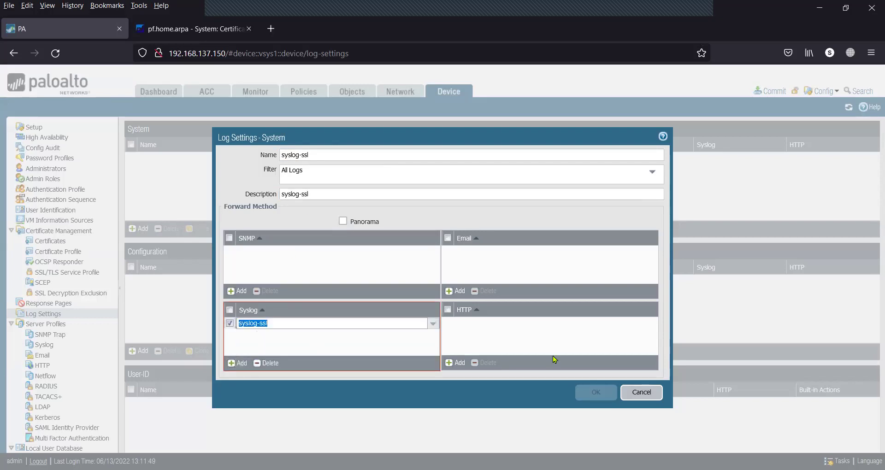
{"action": "left_click", "coordinate": [571, 398]}
{"action": "left_click", "coordinate": [584, 396]}
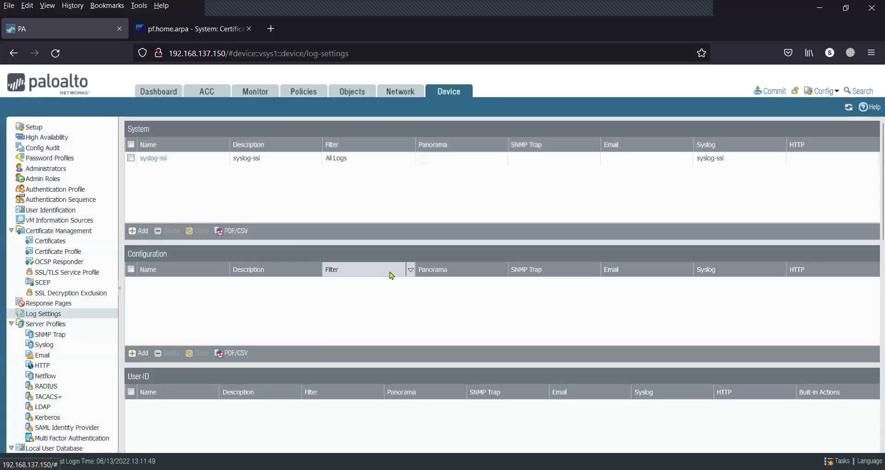
Add a Configuration log setting with name and description syslog-ssl, forwarding logs to the syslog-ssl syslog profile.
{"action": "left_click", "coordinate": [143, 357]}
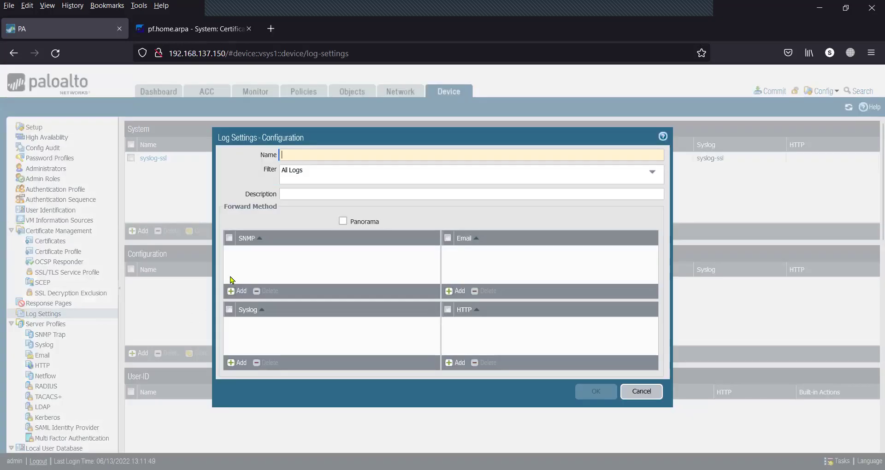
{"action": "type", "text": "syslo"}
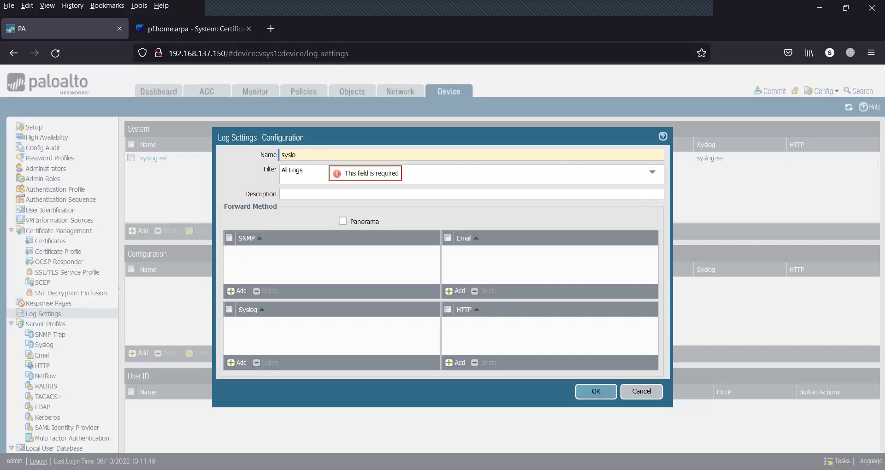
{"action": "type", "text": "g-ssl"}
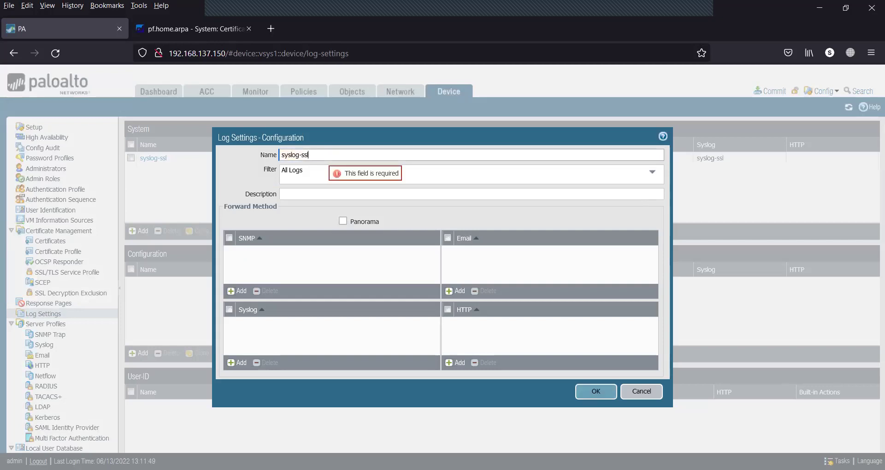
{"action": "left_click", "coordinate": [306, 194]}
{"action": "type", "text": "syslog-ssl"}
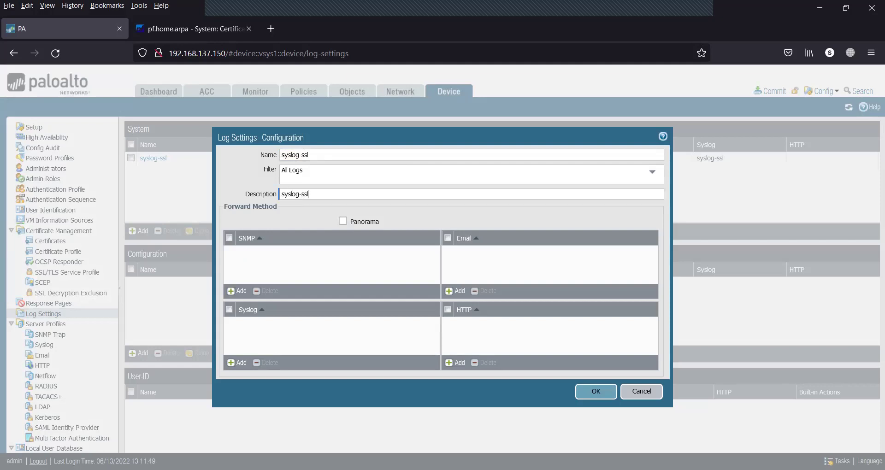
{"action": "left_click", "coordinate": [232, 364]}
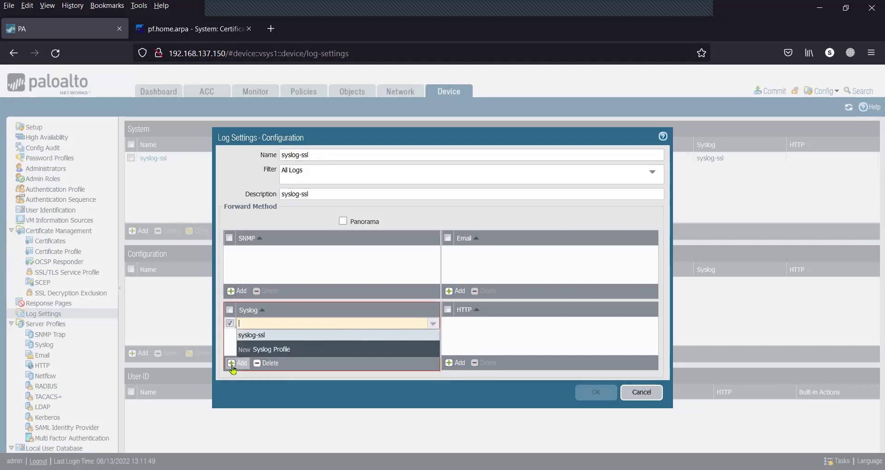
{"action": "left_click", "coordinate": [268, 335]}
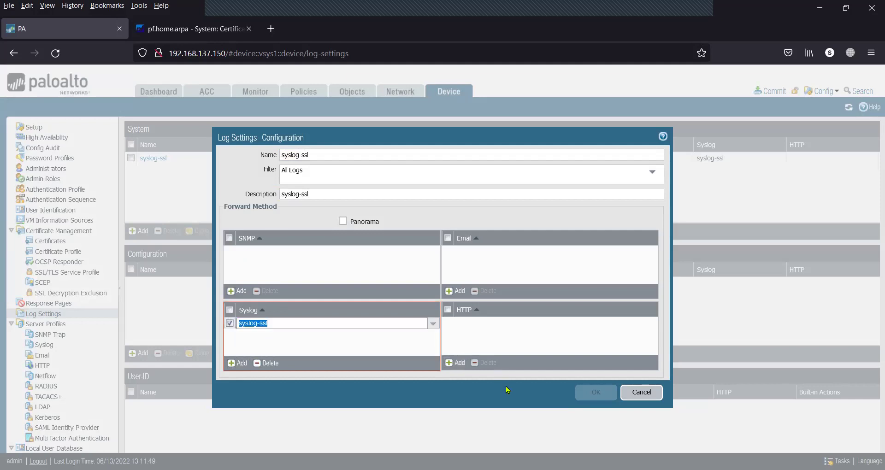
{"action": "left_click", "coordinate": [590, 393]}
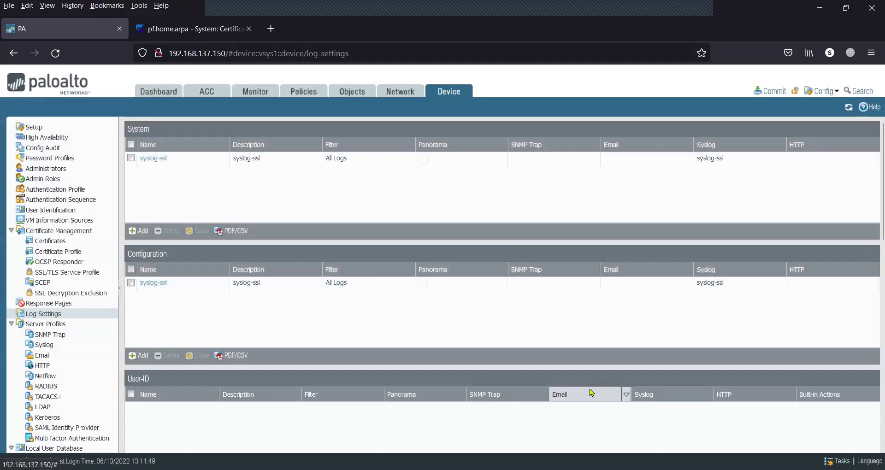
Commit all changes to apply the new System and Configuration log forwarding settings.
{"action": "left_click", "coordinate": [778, 89]}
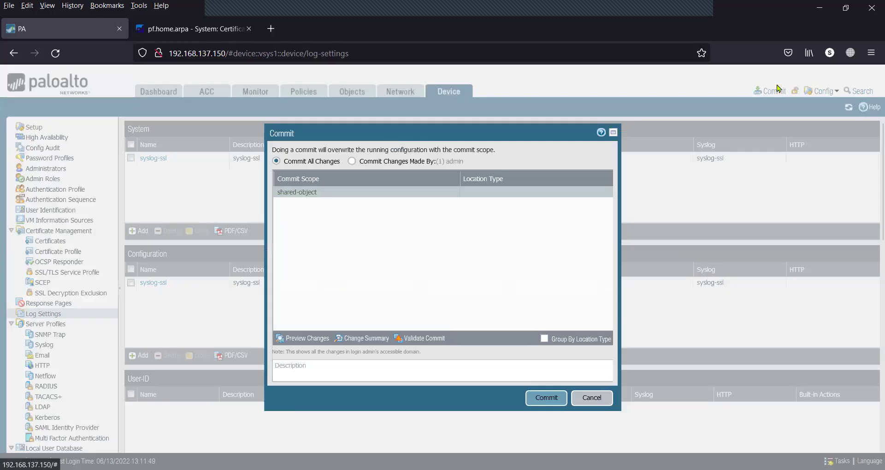
{"action": "left_click", "coordinate": [530, 394]}
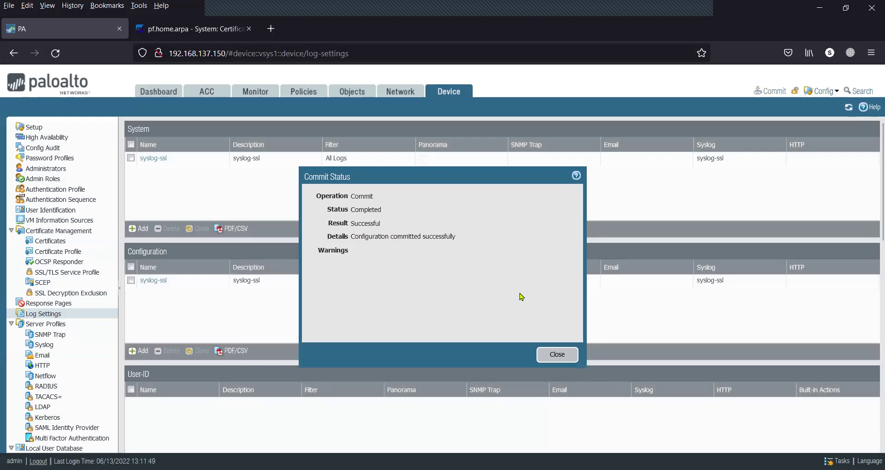
{"action": "left_click", "coordinate": [549, 360]}
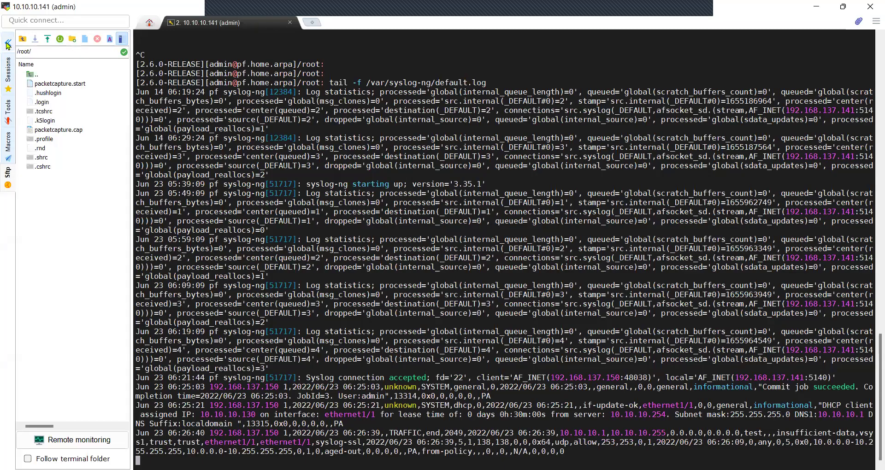
In the pfSense SSH session, hide the file sidebar and examine the tail output of /var/syslog-ng/default.log for entries from 192.168.137.150.
{"action": "left_click", "coordinate": [8, 43]}
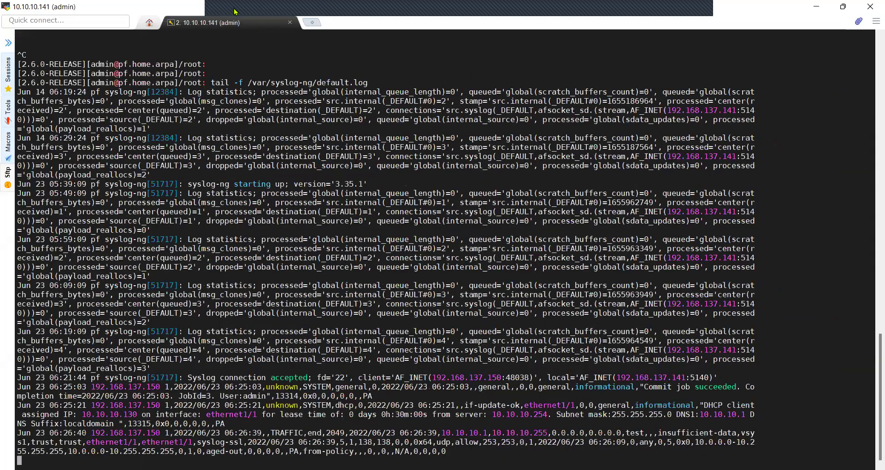
{"action": "left_click_drag", "start_coordinate": [210, 83], "coordinate": [366, 83]}
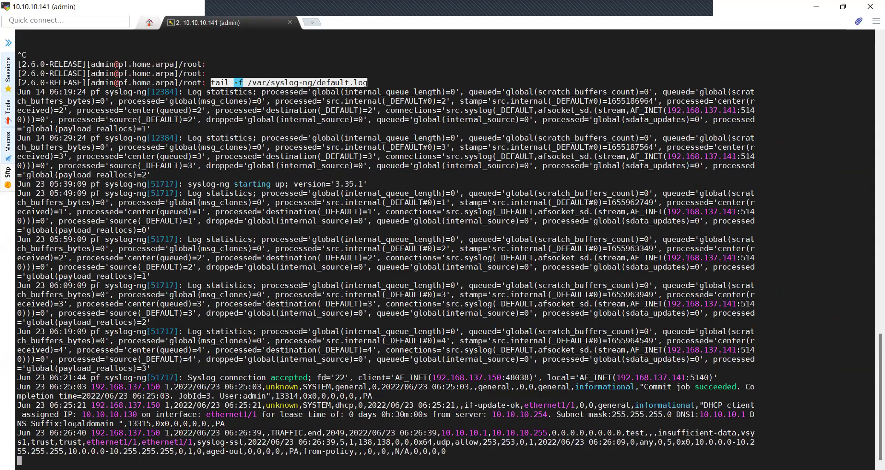
{"action": "left_click_drag", "start_coordinate": [92, 434], "coordinate": [160, 432]}
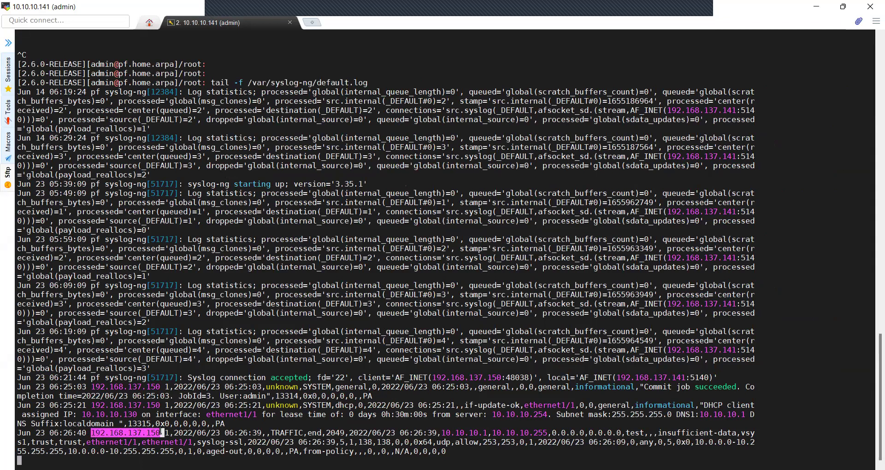
{"action": "left_click_drag", "start_coordinate": [170, 433], "coordinate": [445, 452]}
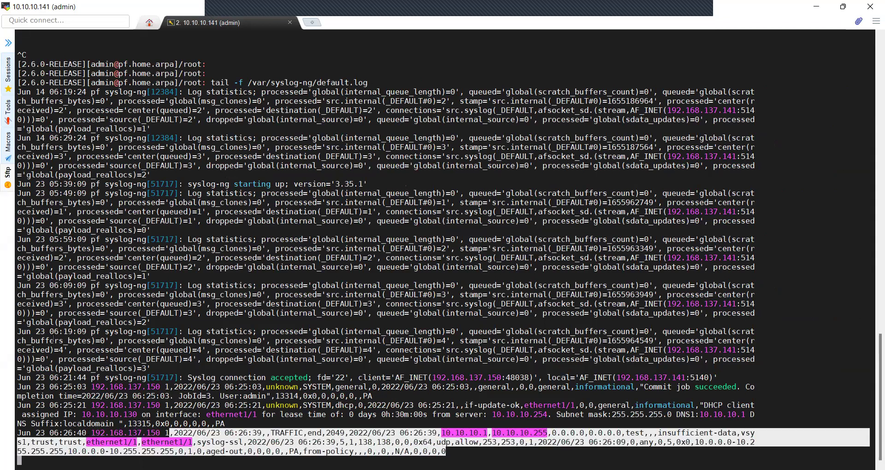
{"action": "left_click_drag", "start_coordinate": [40, 322], "coordinate": [167, 372]}
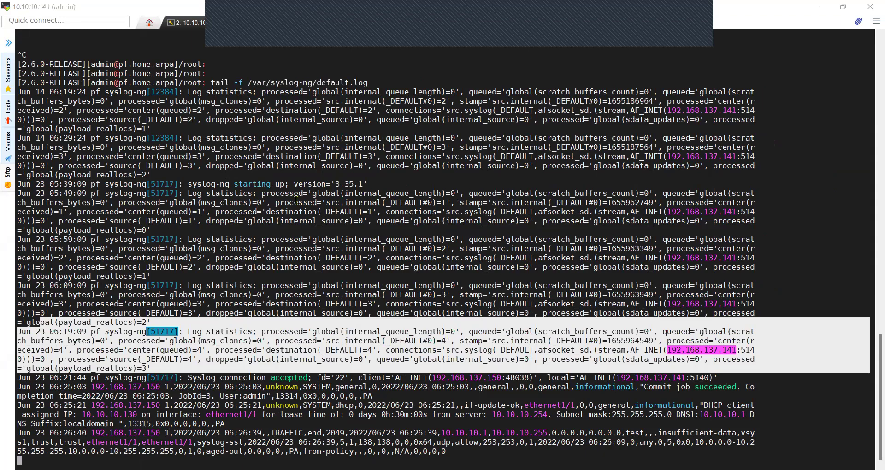
Switch to pfSense in the browser and filter the Syslog-ng log viewer's default.log by 192.168.137.150.
{"action": "key", "text": "alt+Tab"}
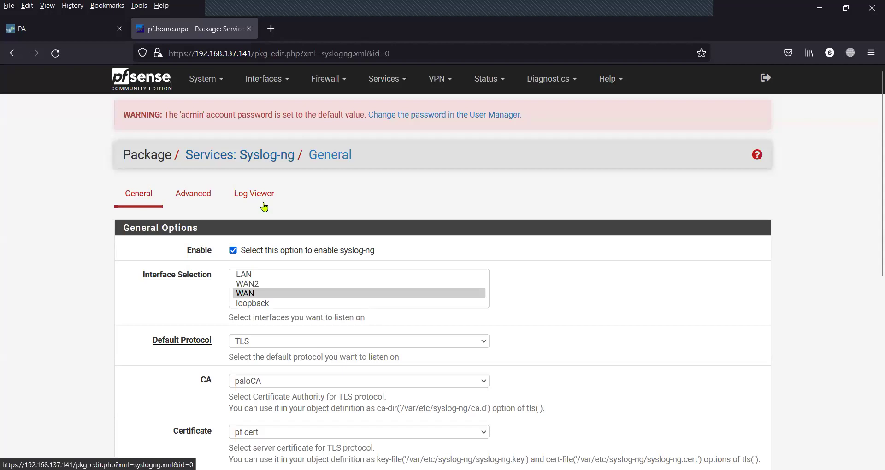
{"action": "left_click", "coordinate": [264, 207]}
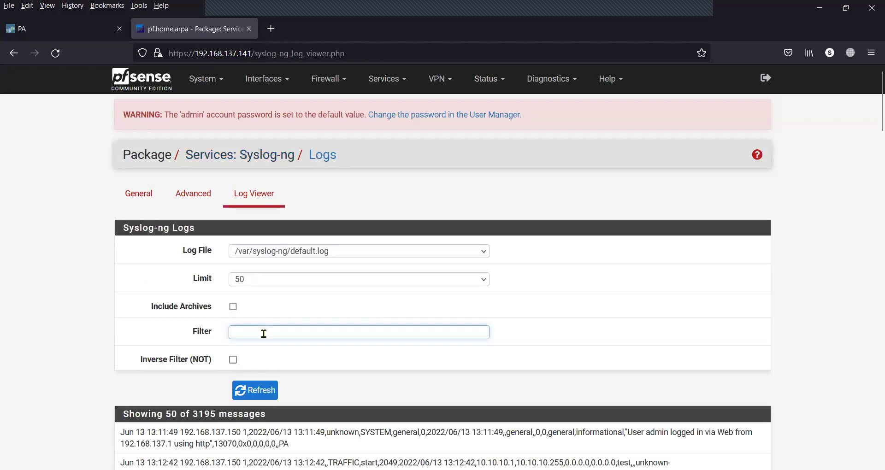
{"action": "left_click", "coordinate": [263, 334]}
{"action": "left_click", "coordinate": [362, 345]}
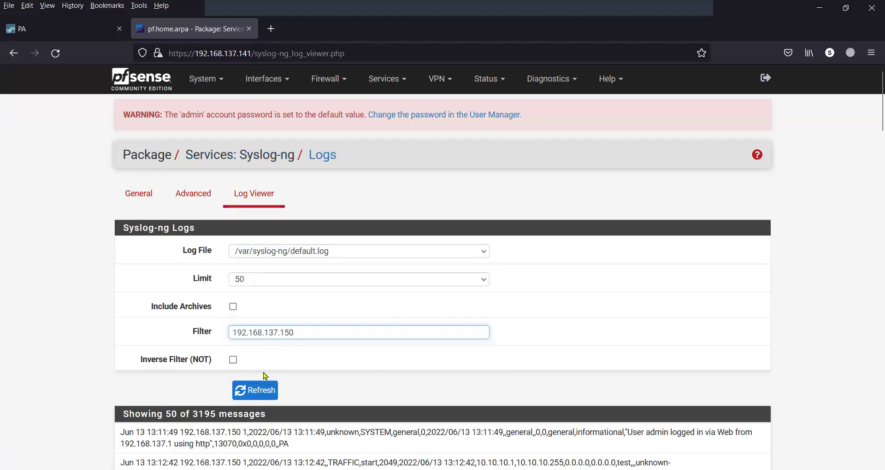
{"action": "left_click", "coordinate": [256, 397]}
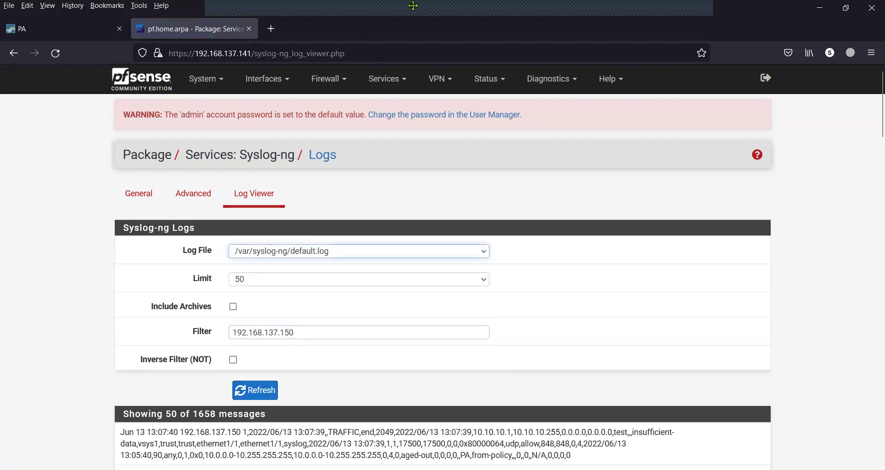
{"action": "left_click", "coordinate": [232, 10]}
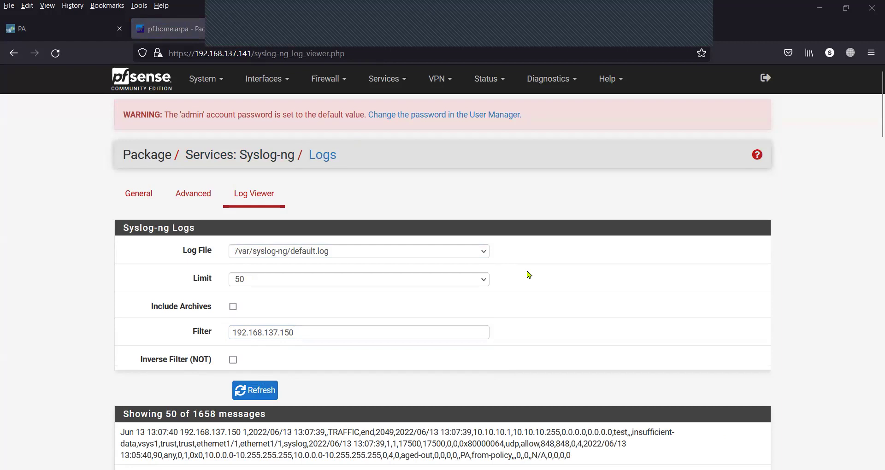
Examine the newest filtered log entries, highlight those from Jun 23, and return to the SSH terminal session.
{"action": "scroll", "coordinate": [527, 270], "scroll_direction": "down", "scroll_amount": 10}
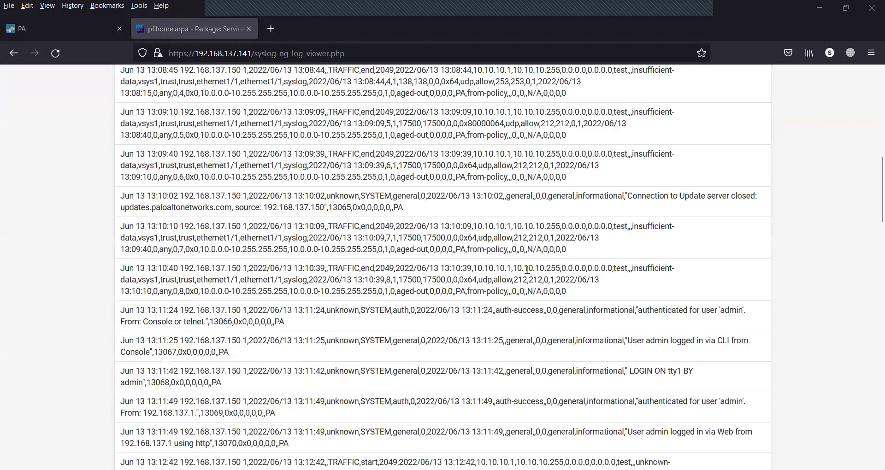
{"action": "scroll", "coordinate": [527, 270], "scroll_direction": "down", "scroll_amount": 15}
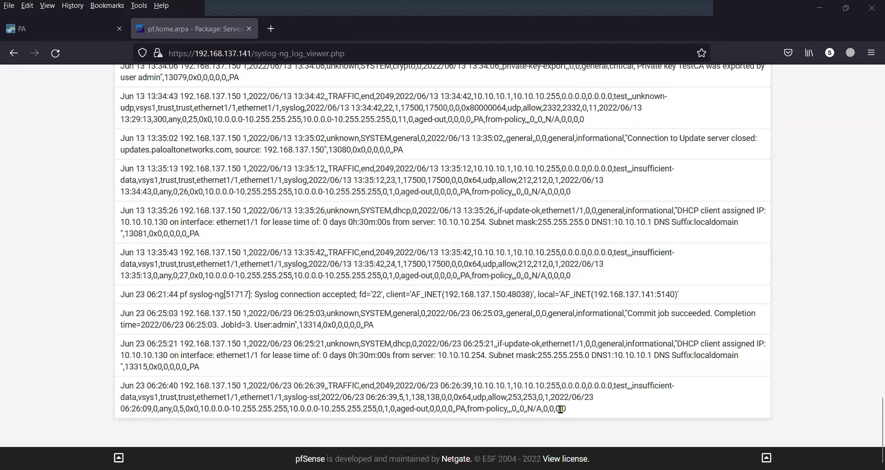
{"action": "left_click_drag", "start_coordinate": [564, 410], "coordinate": [120, 303]}
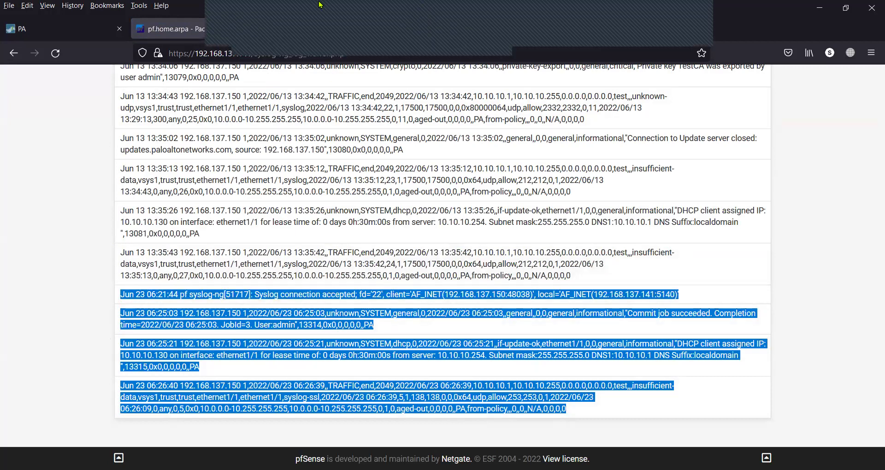
{"action": "left_click", "coordinate": [235, 8]}
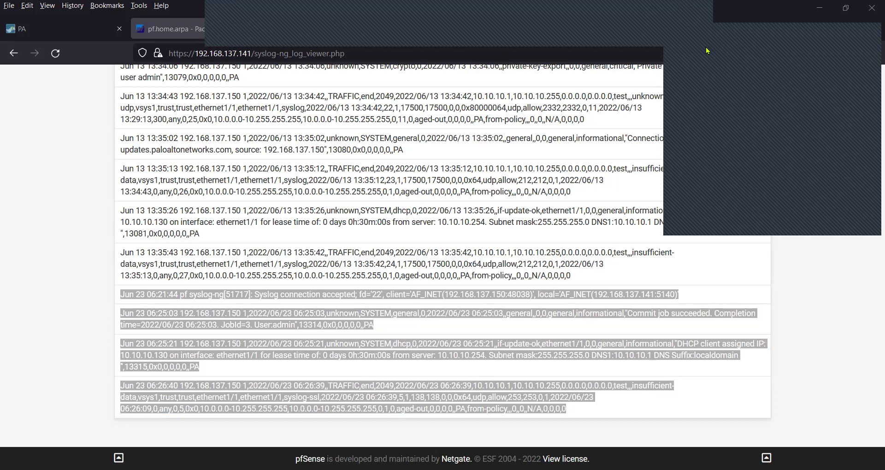
{"action": "key", "text": "alt+Tab"}
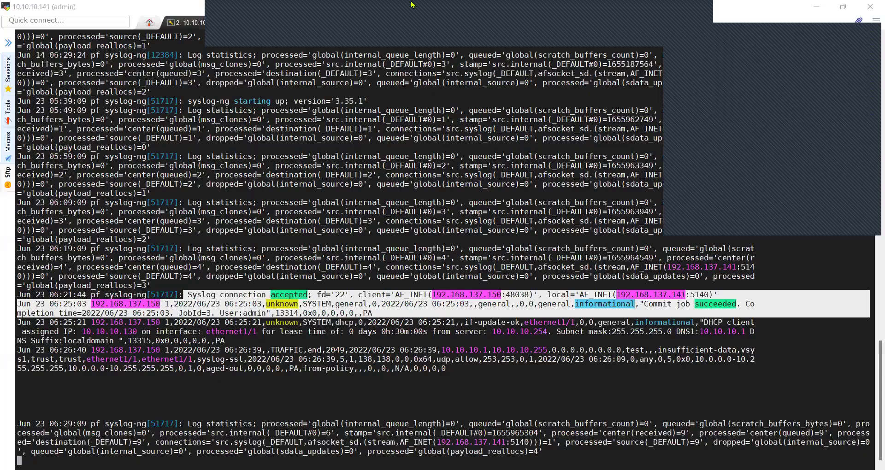